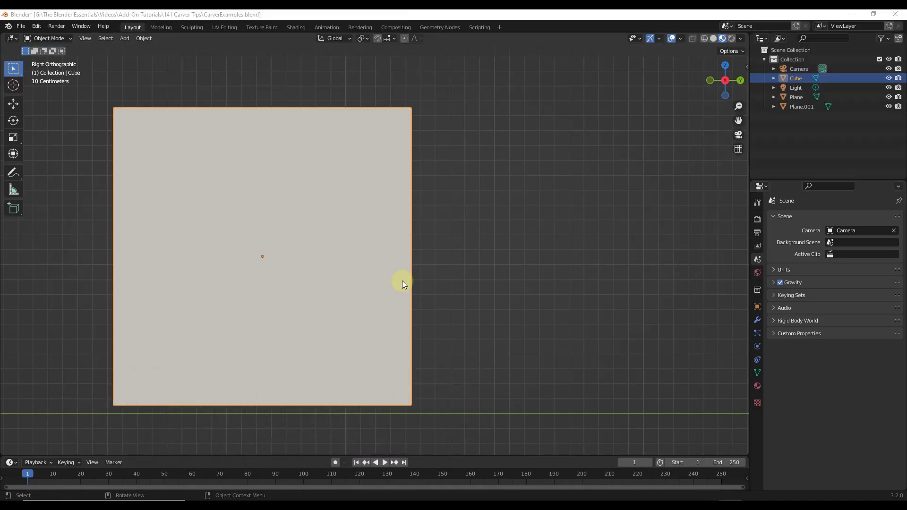
- Open the add-on preferences and expand the details of the Object: Carver add-on
click(37, 27)
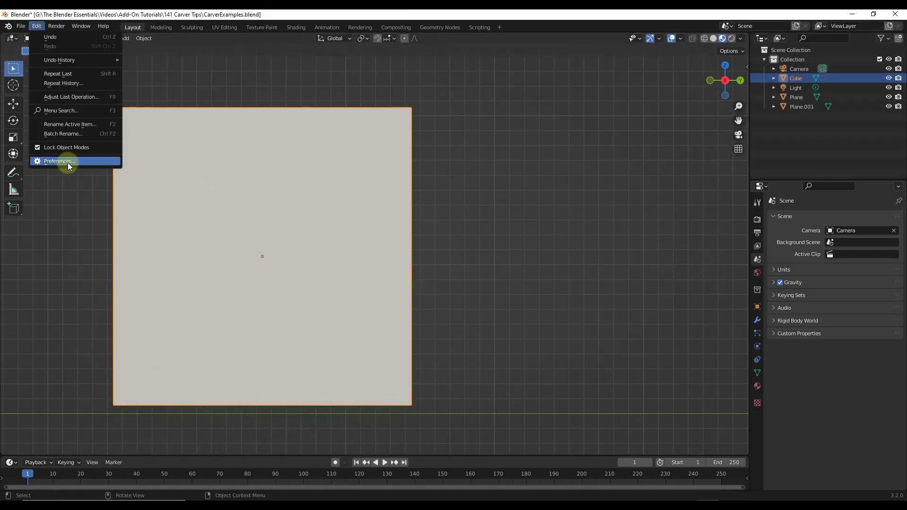
click(68, 162)
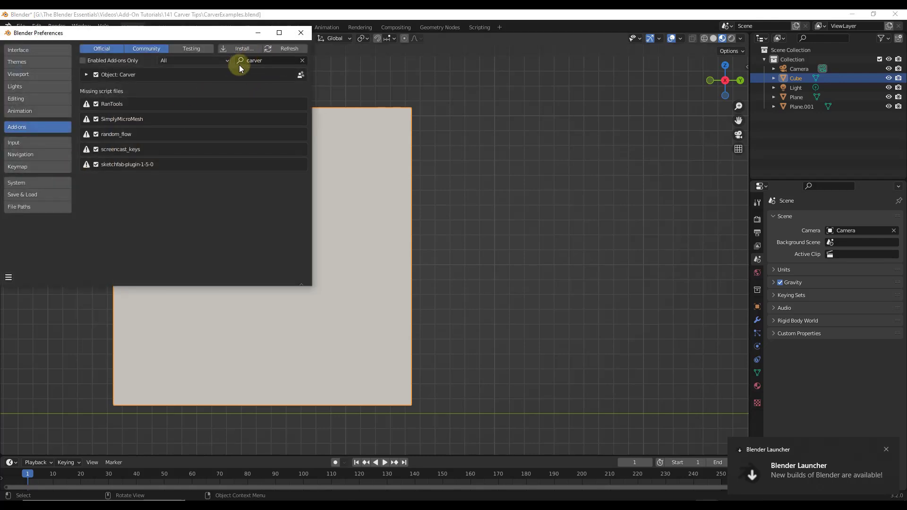
click(86, 75)
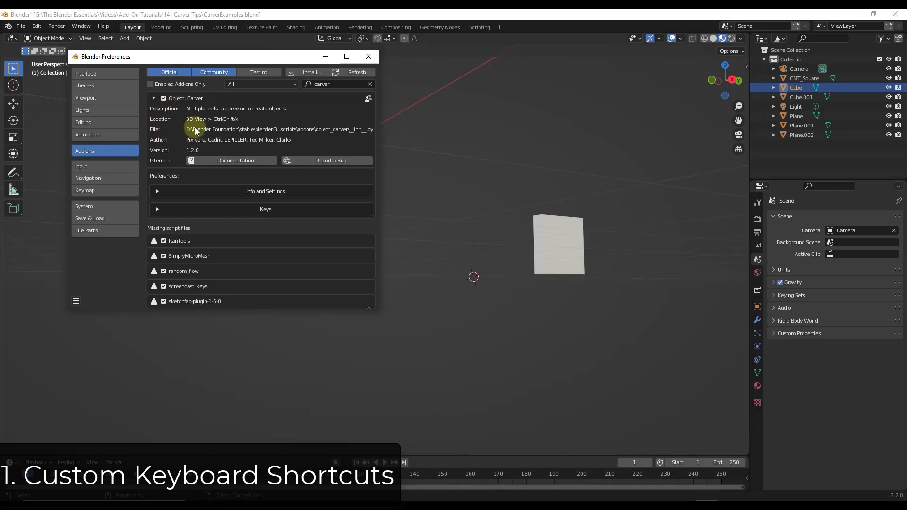
- Expand the Carver add-on's key settings and set the Object Creation key to C
click(157, 210)
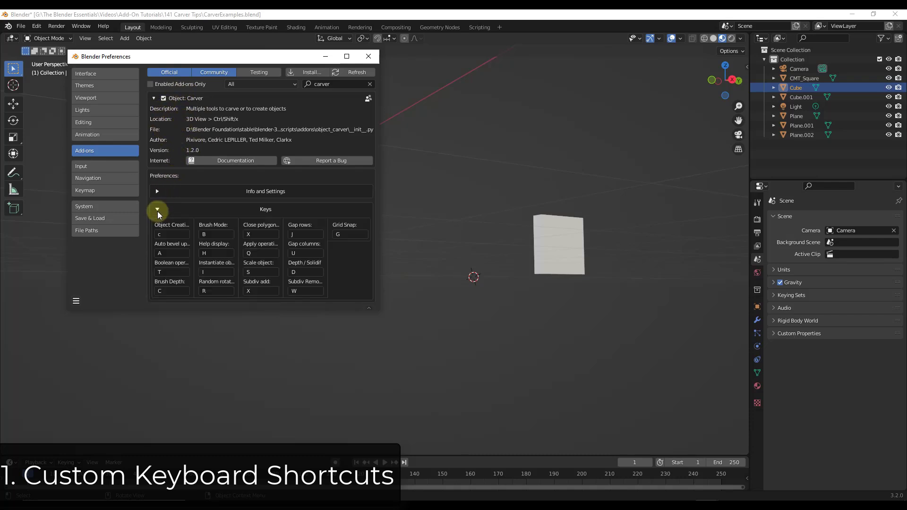
click(171, 234)
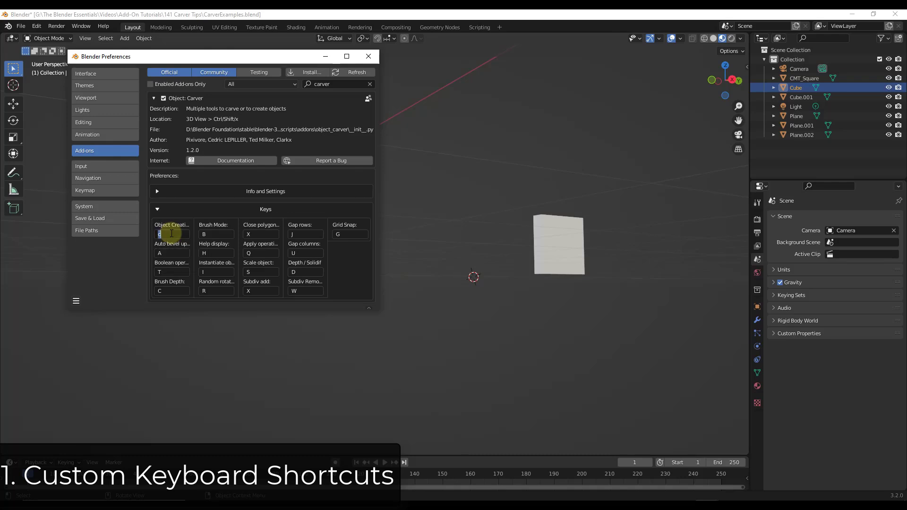
text(C)
click(359, 276)
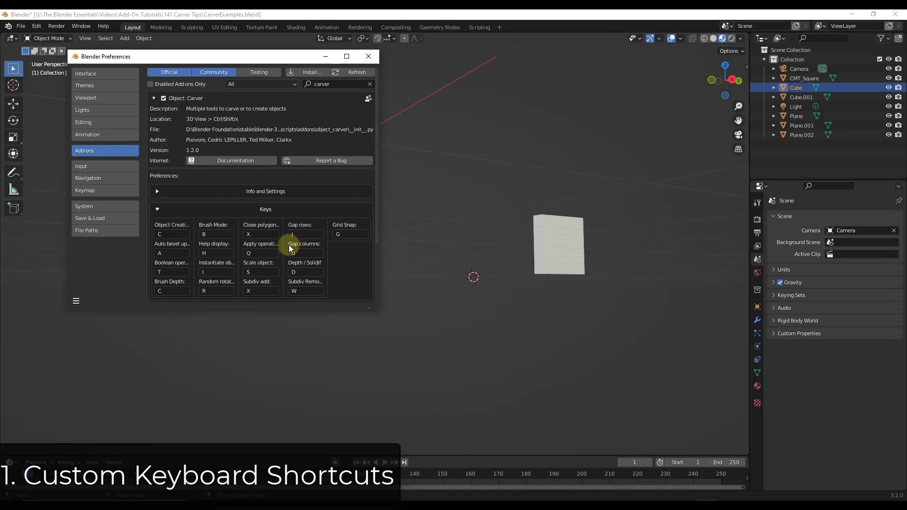
scroll(174, 256, down, 1)
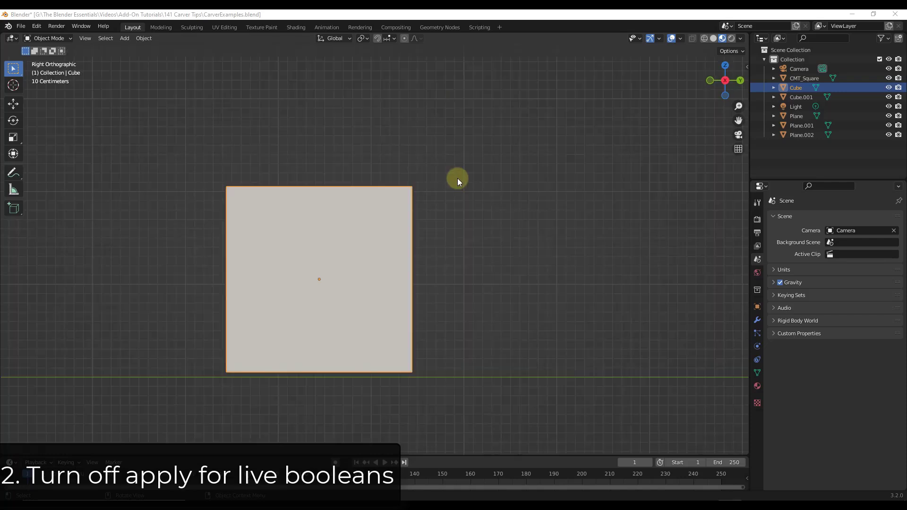
- Select the cube and carve two narrow rectangular notches into its upper edge in Difference mode with Apply Operations on
click(457, 178)
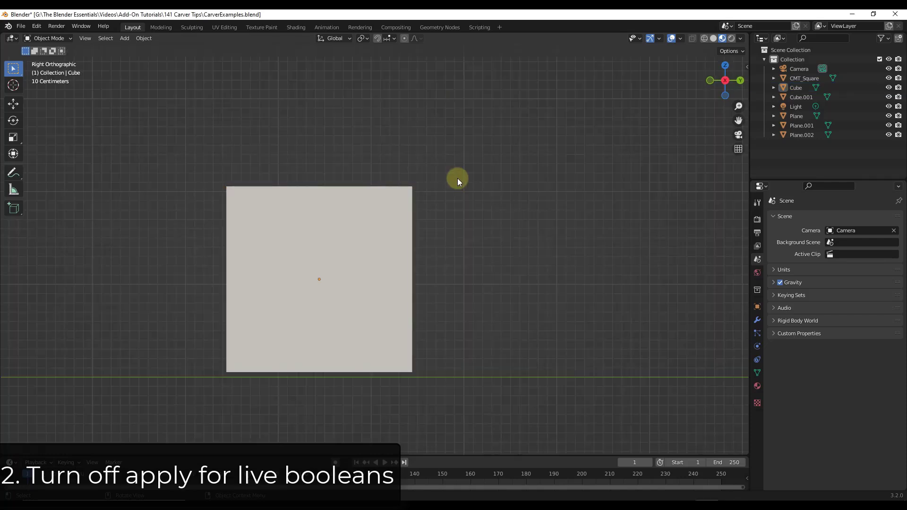
click(269, 203)
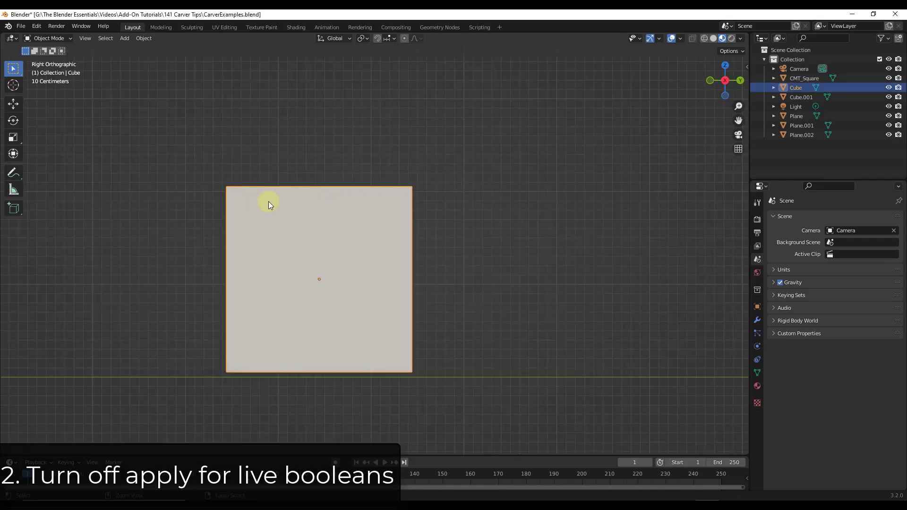
key(ctrl+shift+x)
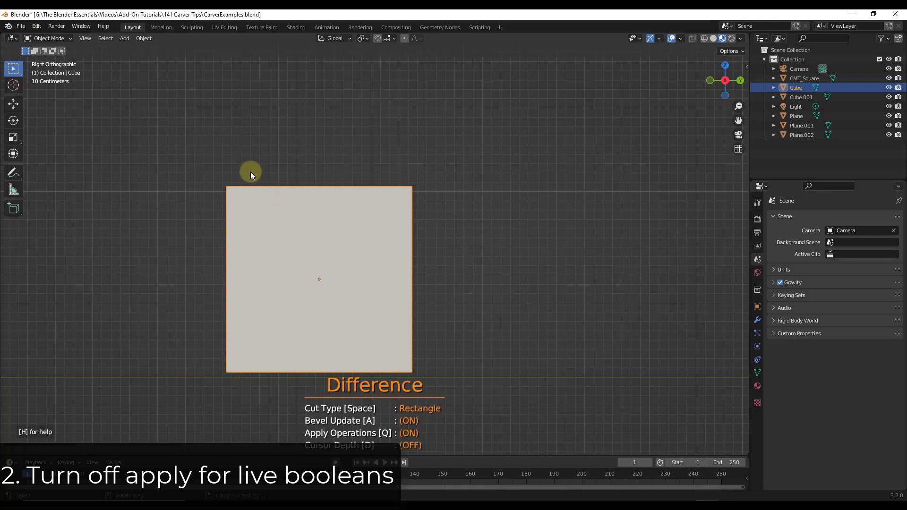
drag(265, 213, 265, 213)
drag(282, 180, 294, 215)
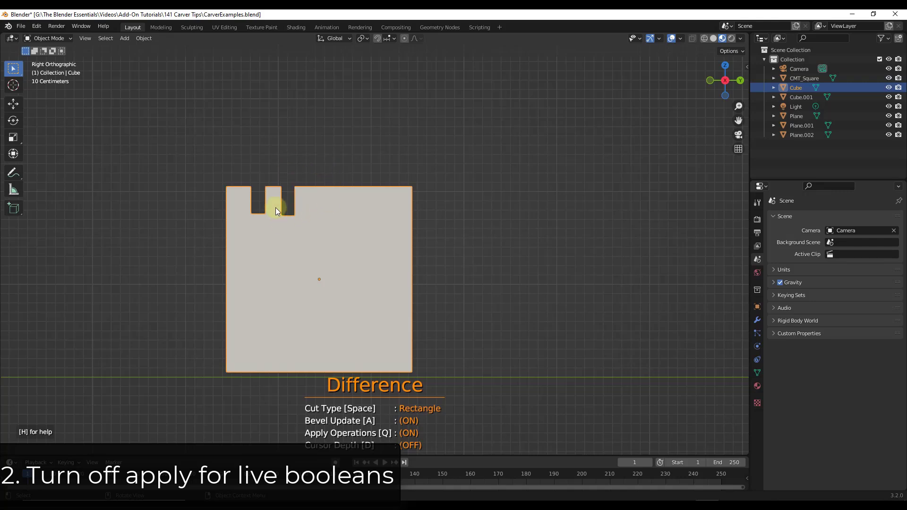
- Undo both notch cuts in the cube's upper edge
scroll(276, 208, up, 6)
scroll(272, 206, down, 5)
scroll(274, 206, up, 2)
key(ctrl+z)
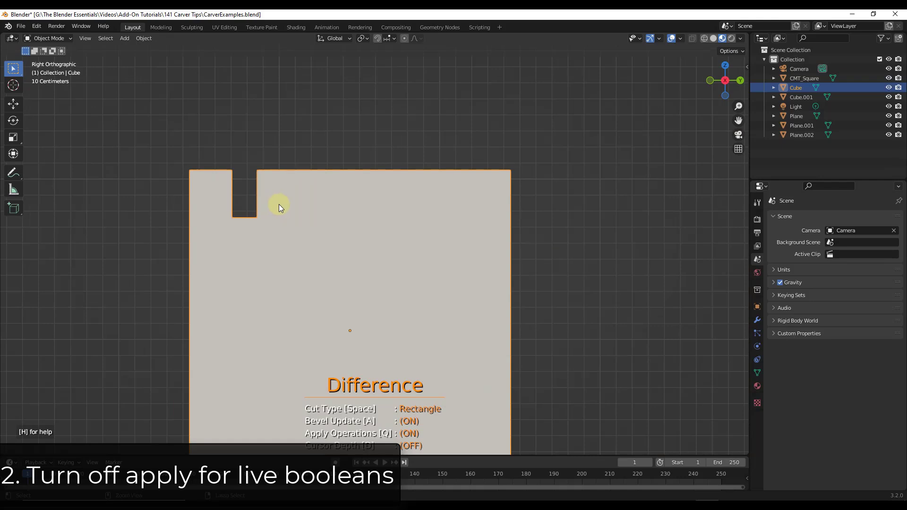
key(ctrl+z)
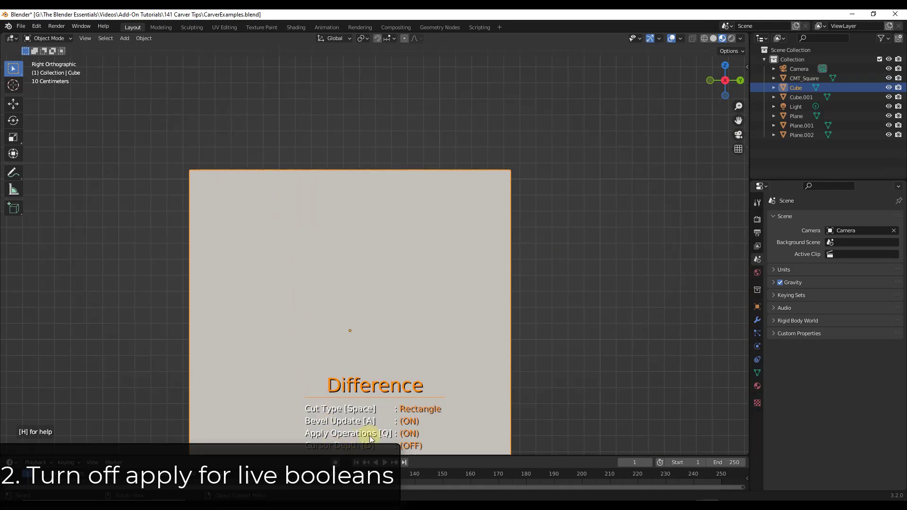
- Turn off Apply Operations, carve one narrow rectangular notch into the cube's upper edge, and leave the Carver
key(q)
drag(232, 139, 258, 217)
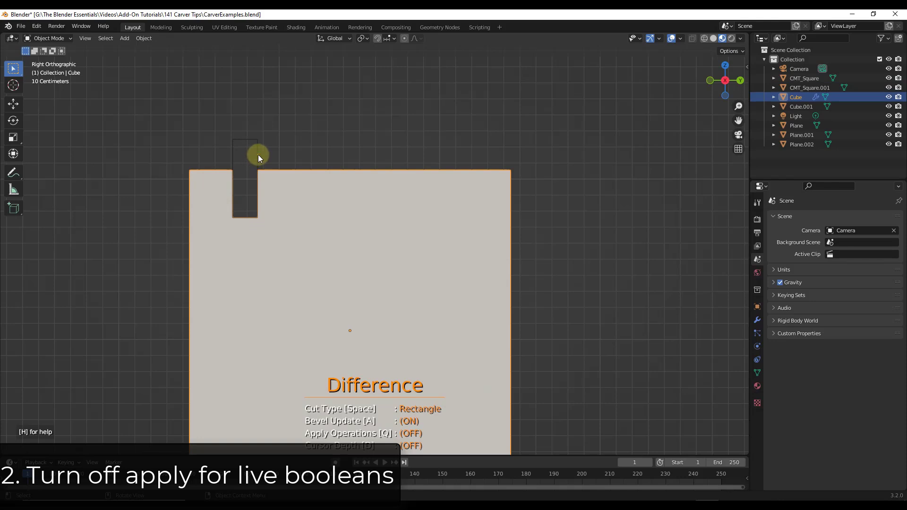
click(263, 181)
click(336, 211)
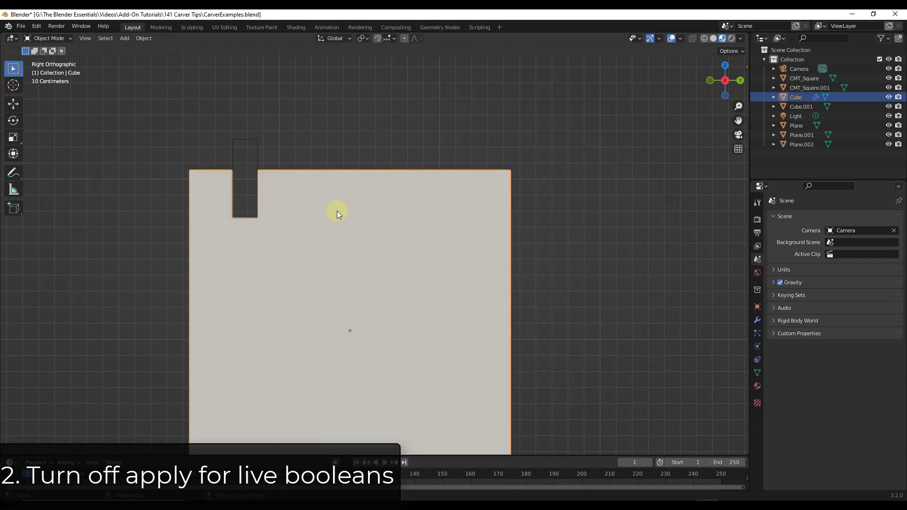
- Check the cube's Boolean modifier and add an Array modifier to the notch's rectangular cutter object
click(758, 321)
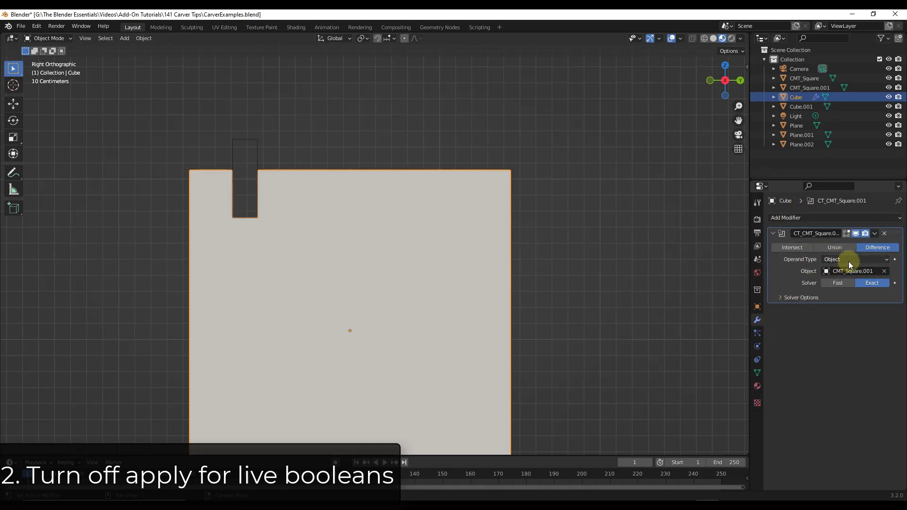
click(256, 157)
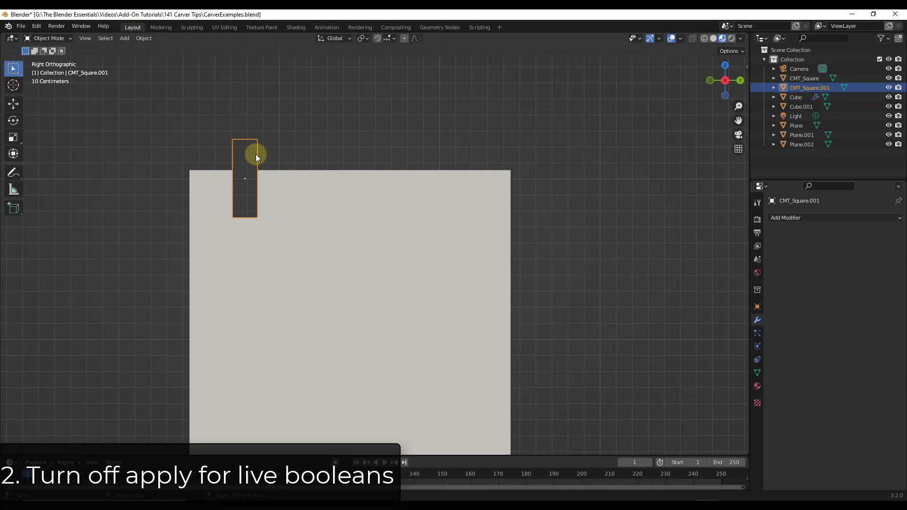
click(806, 219)
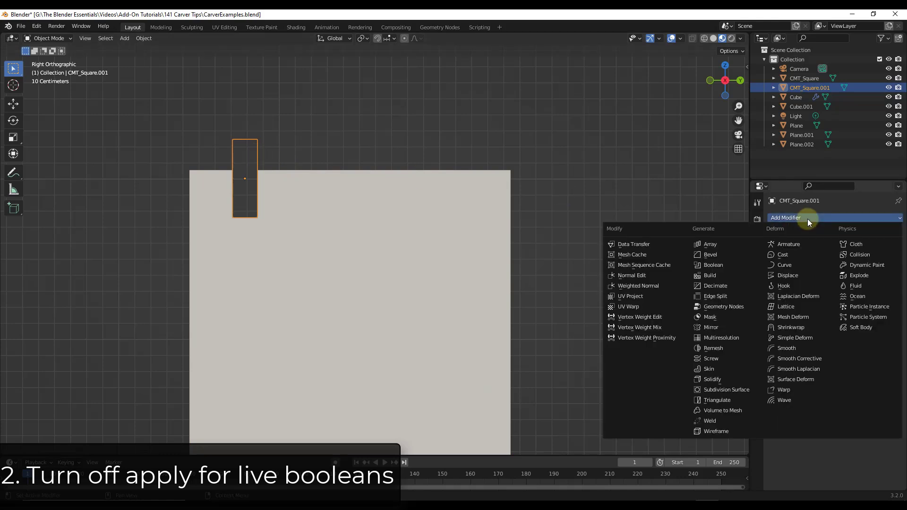
click(725, 243)
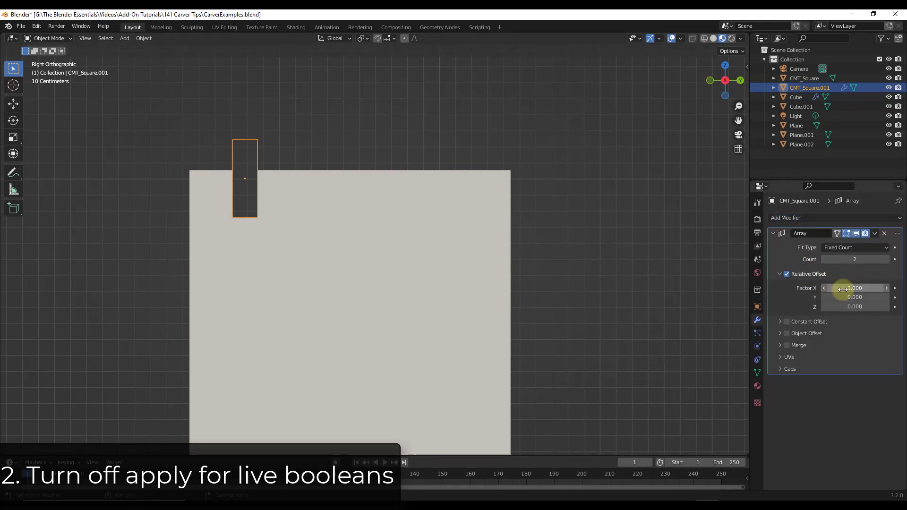
- Set the cutter array's relative offset to 1.6 in Y and 0 in X, with a count of 6
drag(845, 300, 858, 298)
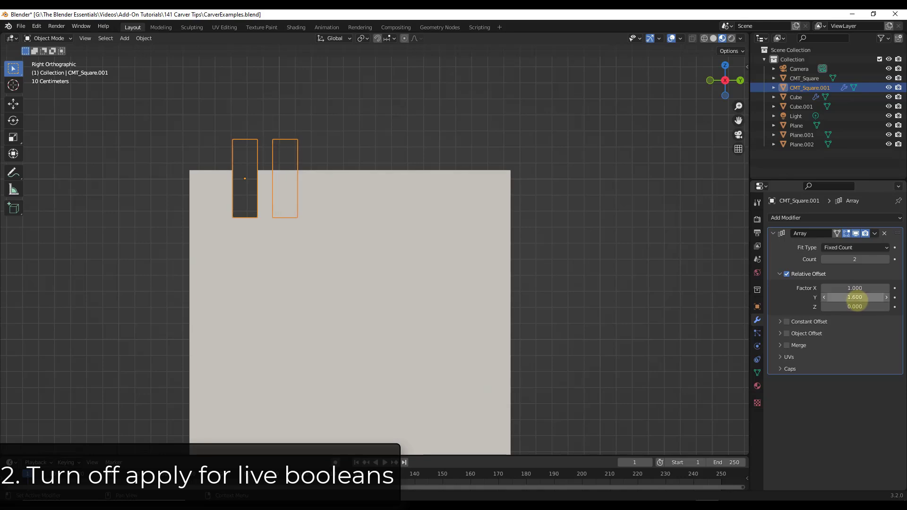
click(853, 287)
text(0)
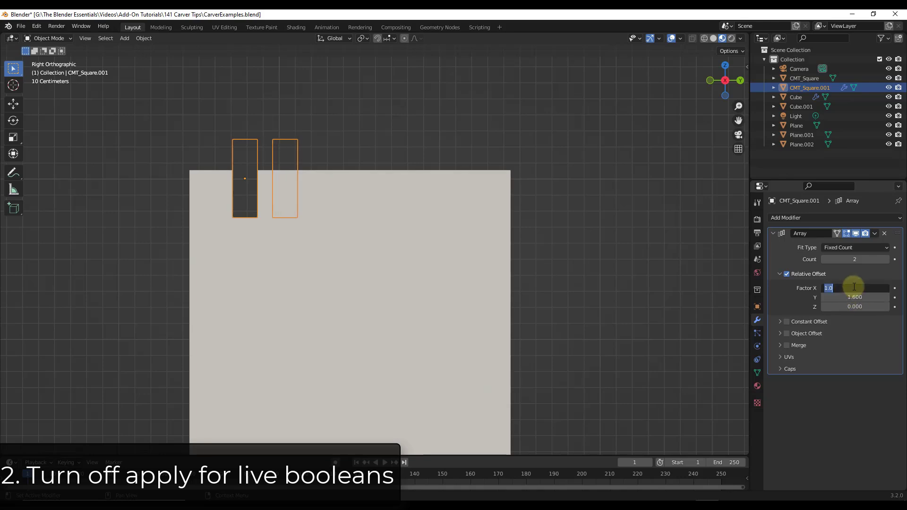
key(Return)
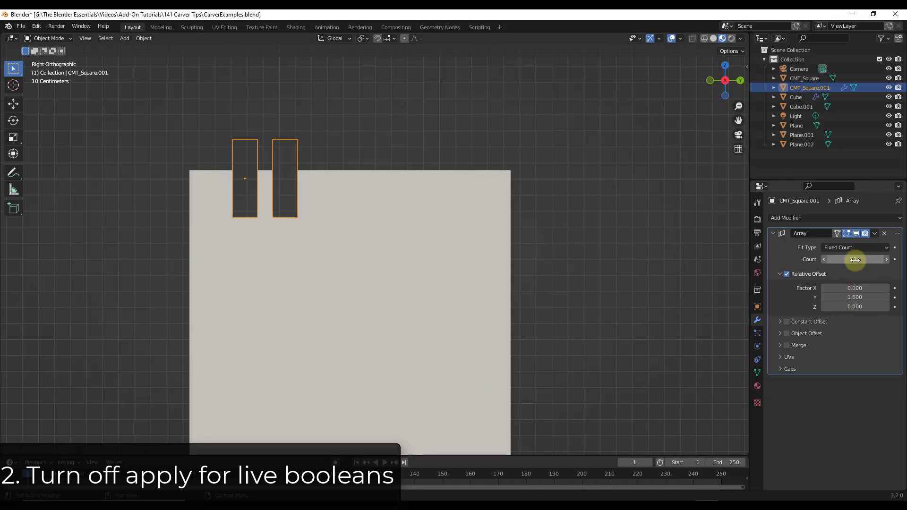
drag(856, 259, 857, 260)
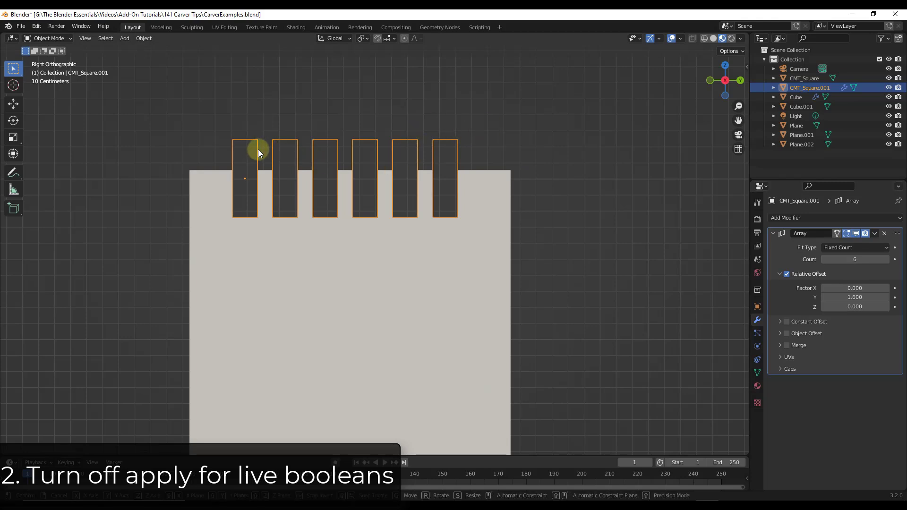
- Move the arrayed cutter about 0.047 m along the Y axis
key(g)
key(y)
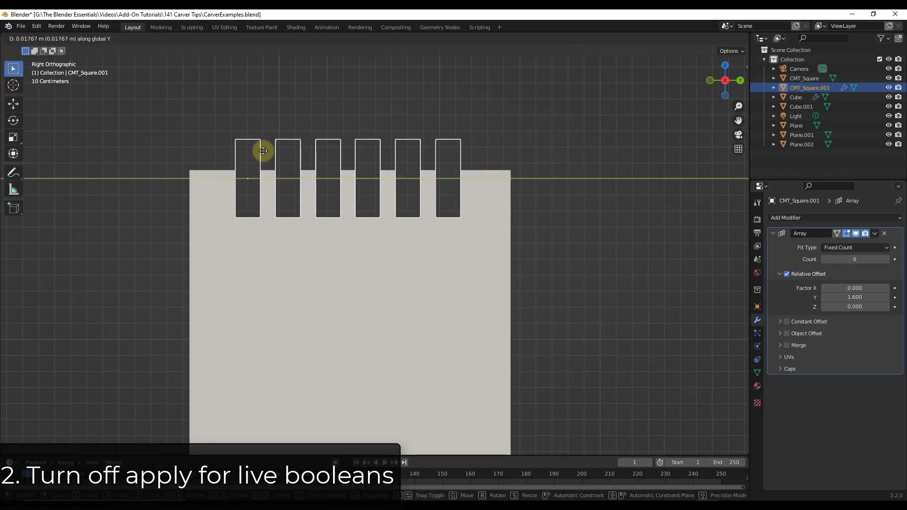
click(265, 150)
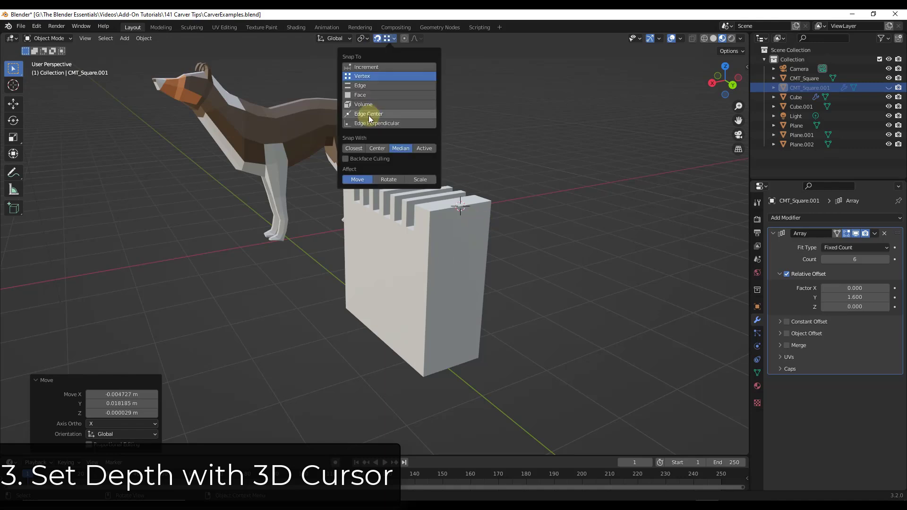
- Enable snapping and place the 3D cursor at the middle of the block's upper side edge
click(369, 115)
shift+right_click(459, 206)
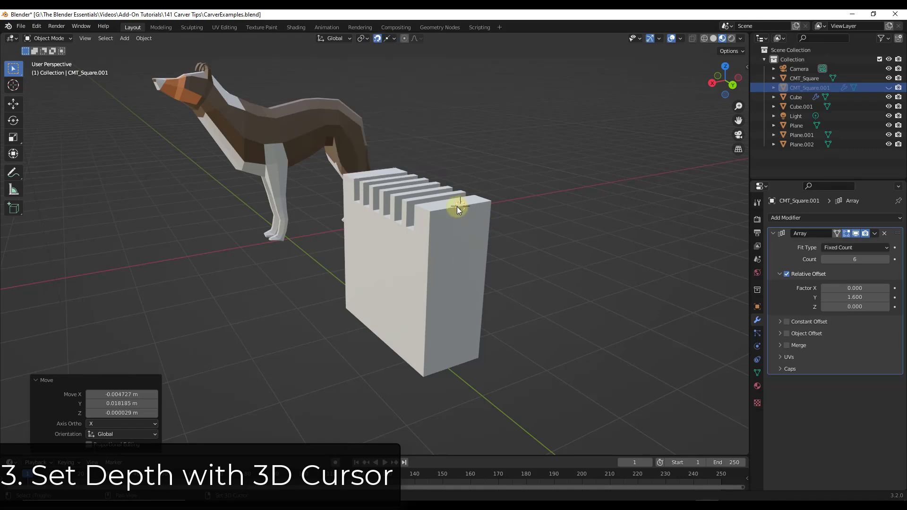
shift+right_drag(459, 205, 494, 222)
scroll(465, 206, up, 4)
mouse_move(467, 208)
middle_down()
mouse_move(435, 205)
mouse_move(468, 203)
middle_up()
shift+right_drag(460, 206, 460, 205)
middle_drag(483, 223, 497, 220)
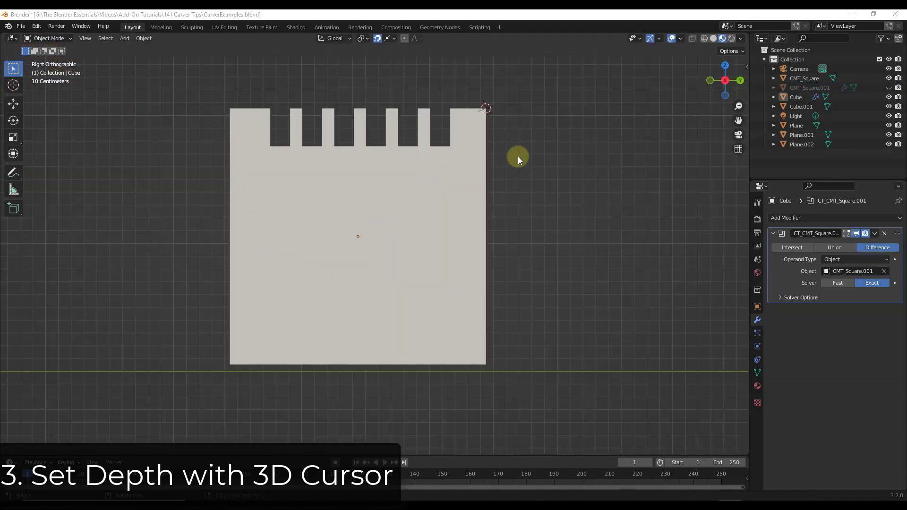
- From the right view, carve a rectangle out of the block's lower corner in Difference mode with Cursor Depth on
middle_drag(518, 156, 454, 167)
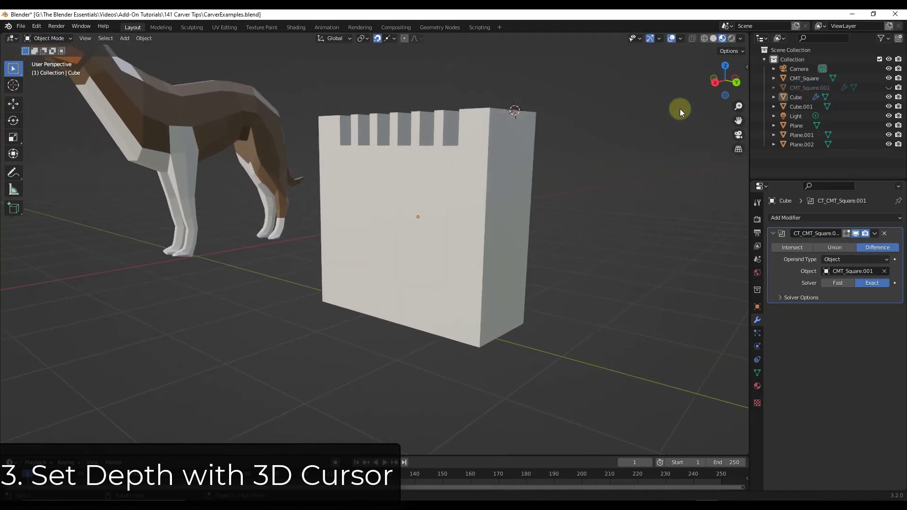
click(716, 83)
click(365, 251)
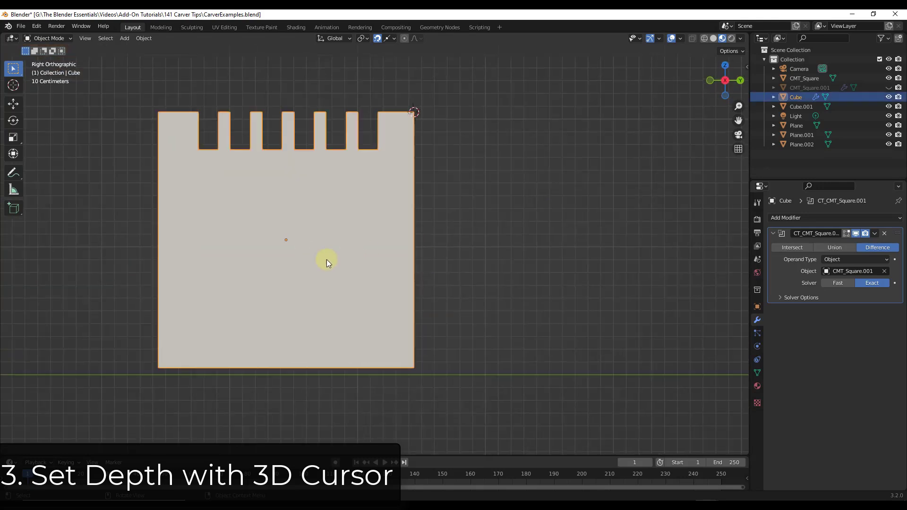
key(ctrl+shift+x)
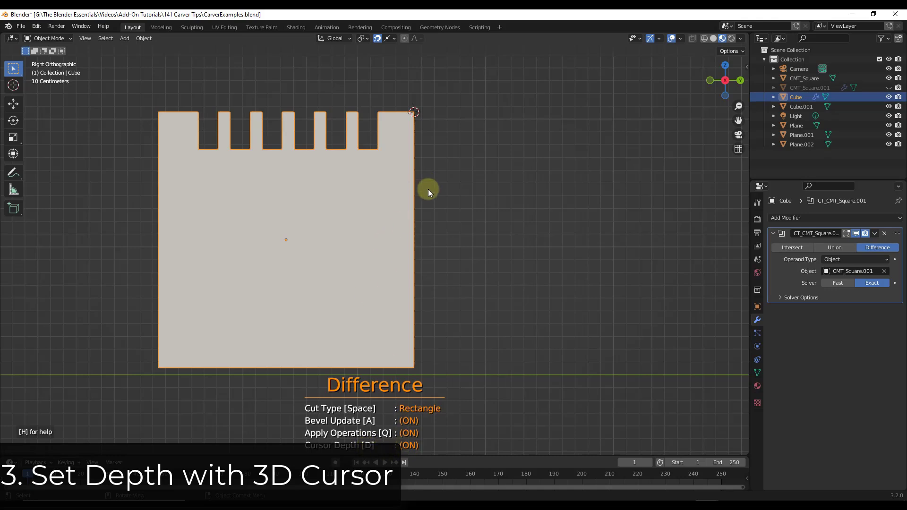
click(351, 379)
middle_drag(472, 268, 418, 277)
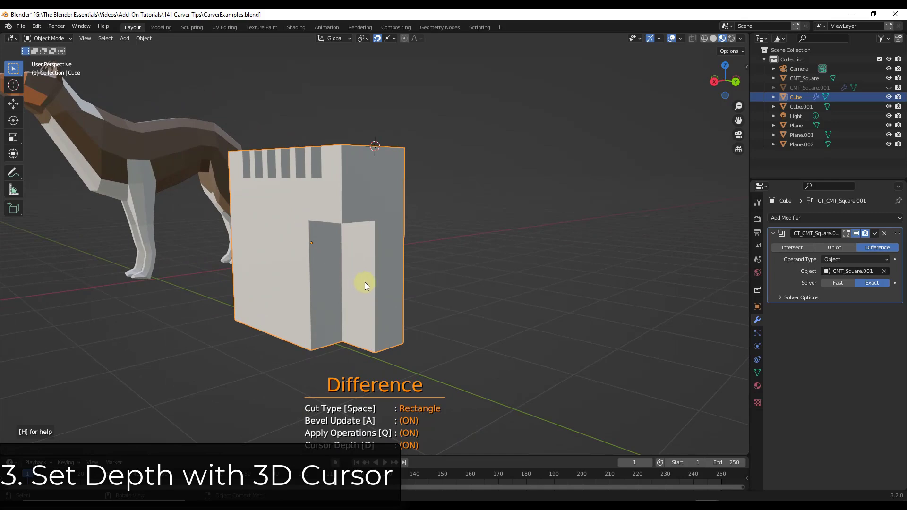
middle_drag(365, 282, 379, 278)
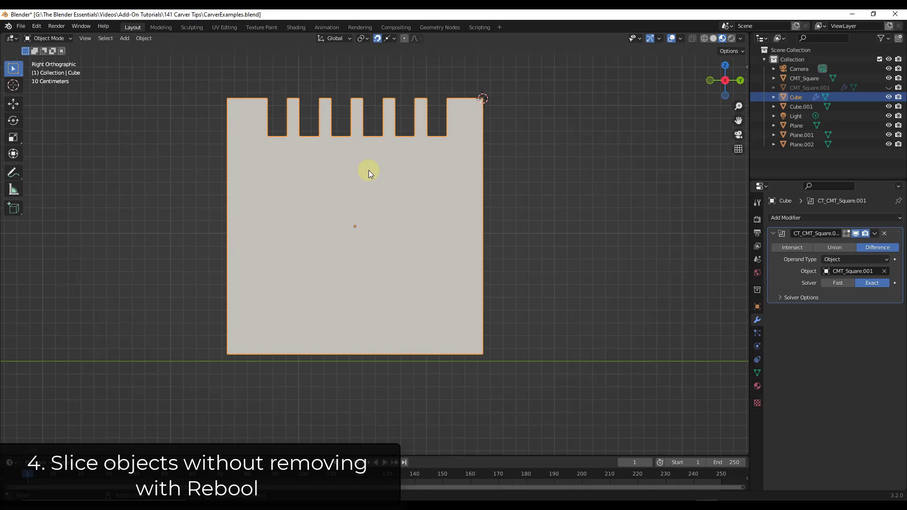
- Slice a rectangular piece from the block's lower corner in Rebool mode with Cursor Depth off, and leave the Carver
key(ctrl+shift+x)
key(shift)
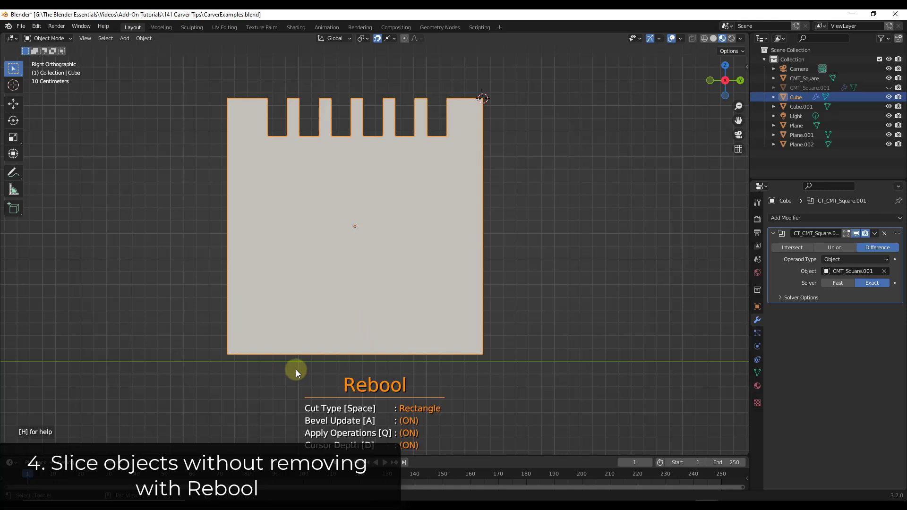
key(d)
drag(291, 363, 168, 162)
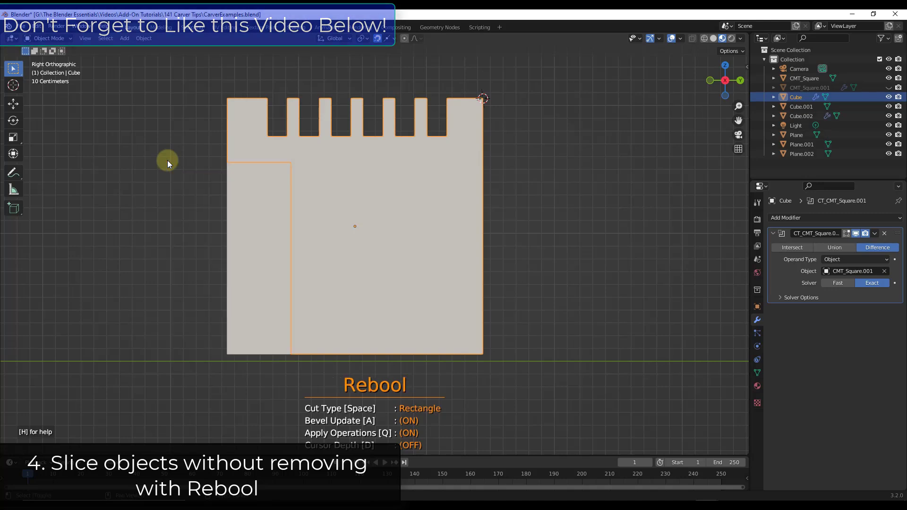
middle_drag(264, 251, 336, 260)
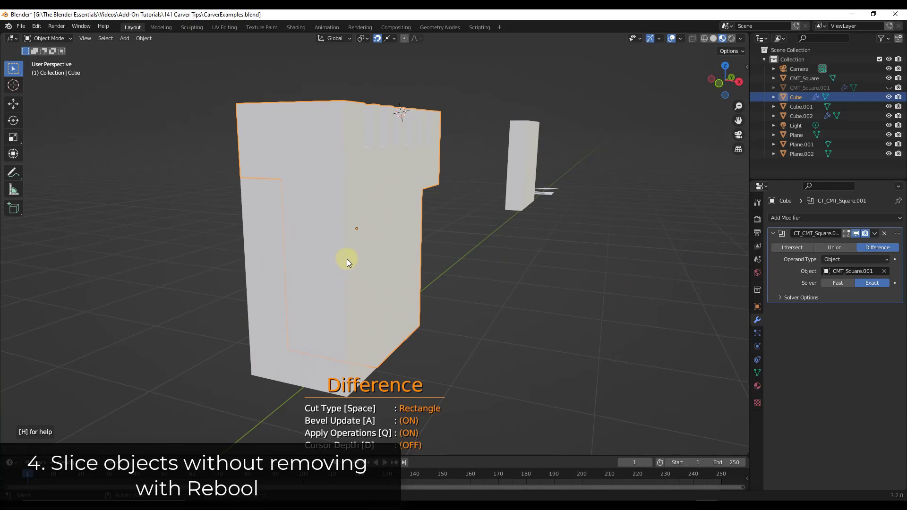
key(Escape)
- Select the piece sliced from the block's lower corner and switch the viewport to Solid shading
click(311, 264)
middle_drag(286, 274, 350, 269)
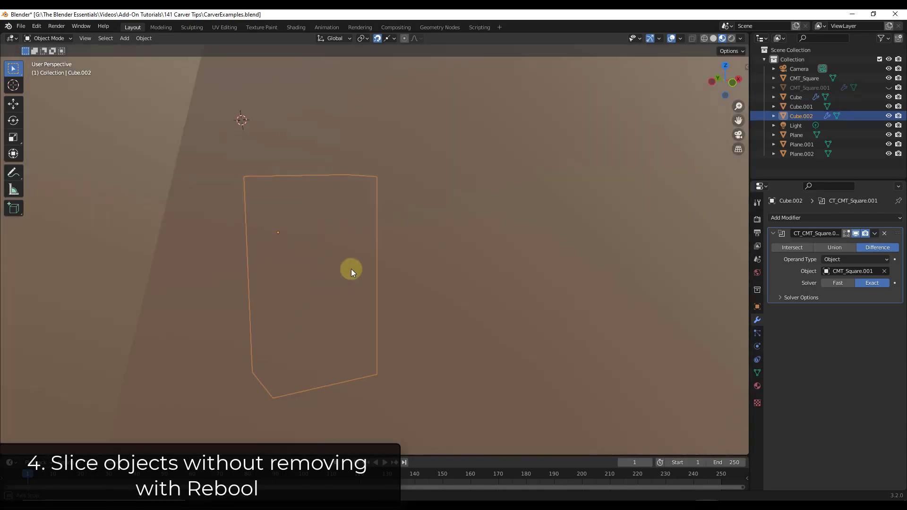
key(z)
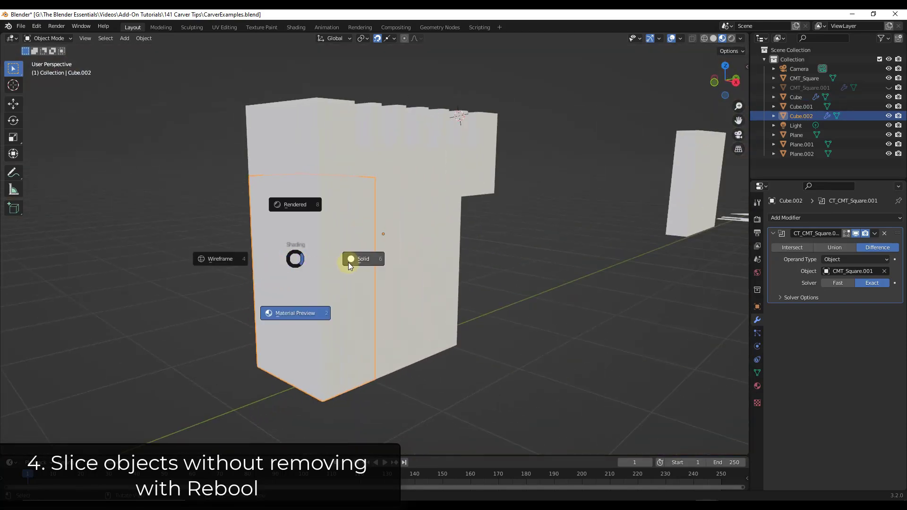
click(350, 262)
click(593, 248)
middle_drag(375, 262, 357, 273)
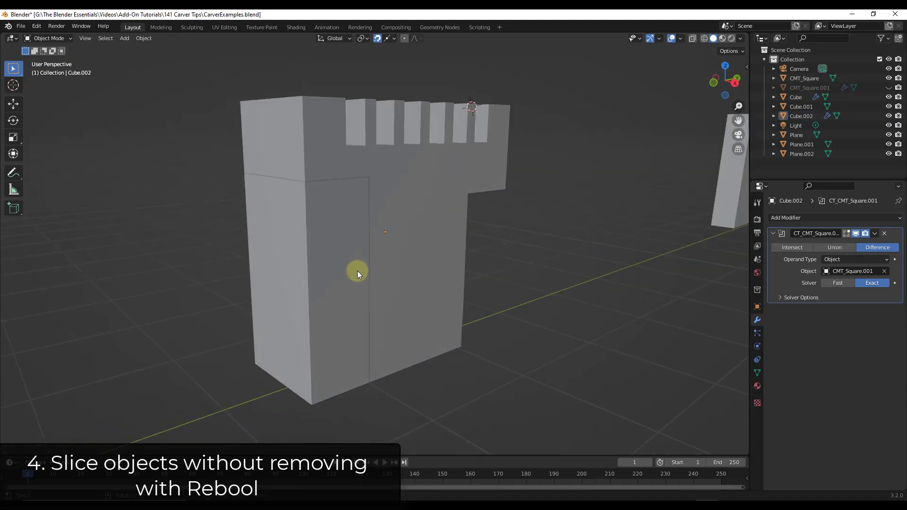
click(351, 244)
scroll(349, 237, up, 2)
scroll(396, 202, down, 2)
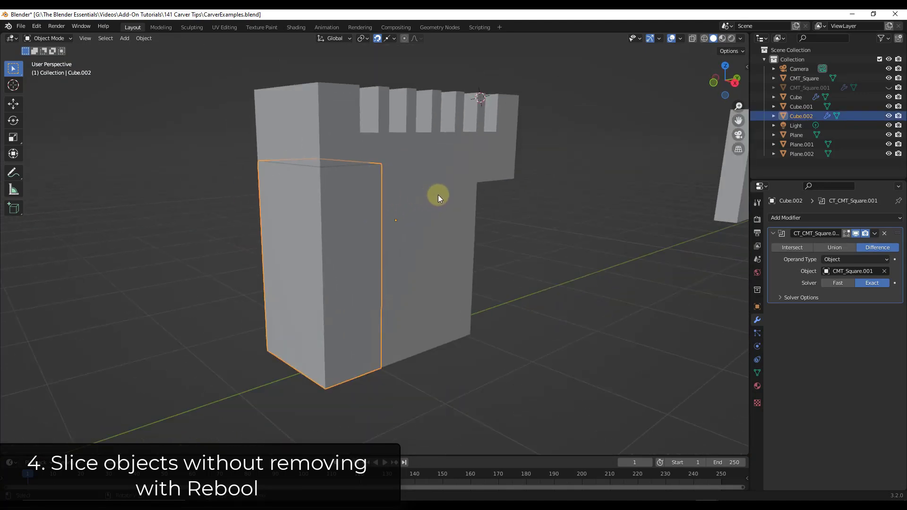
scroll(390, 207, up, 1)
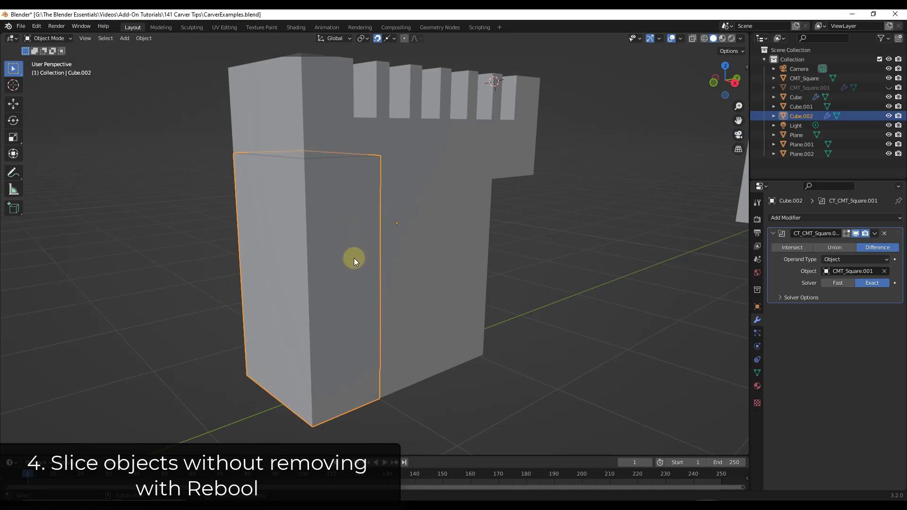
- In Edit Mode, extrude the sliced piece's front face slightly outward, scale it to about 0.945, and return to Object Mode
key(Tab)
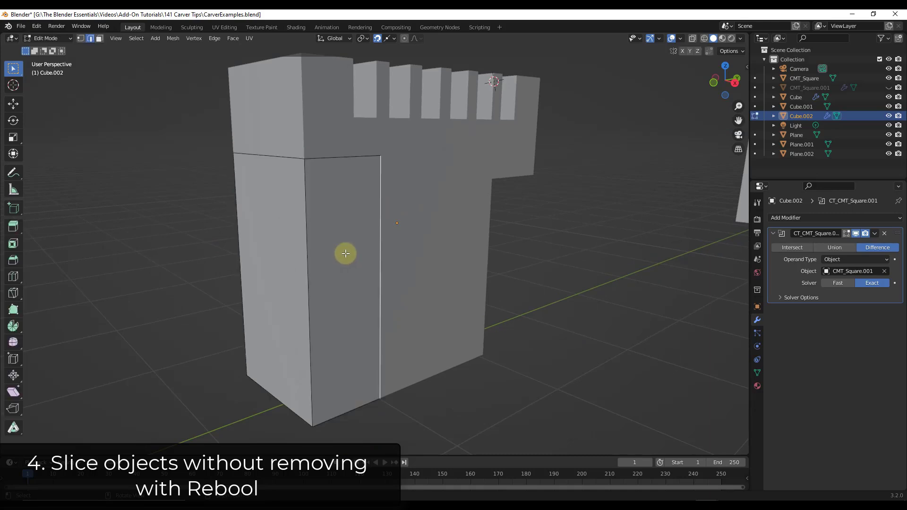
click(345, 253)
key(e)
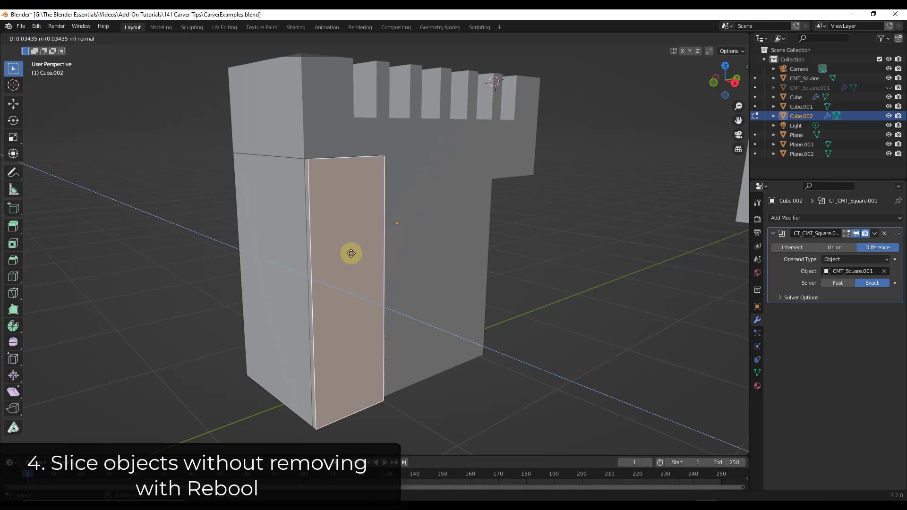
click(396, 277)
key(s)
click(394, 277)
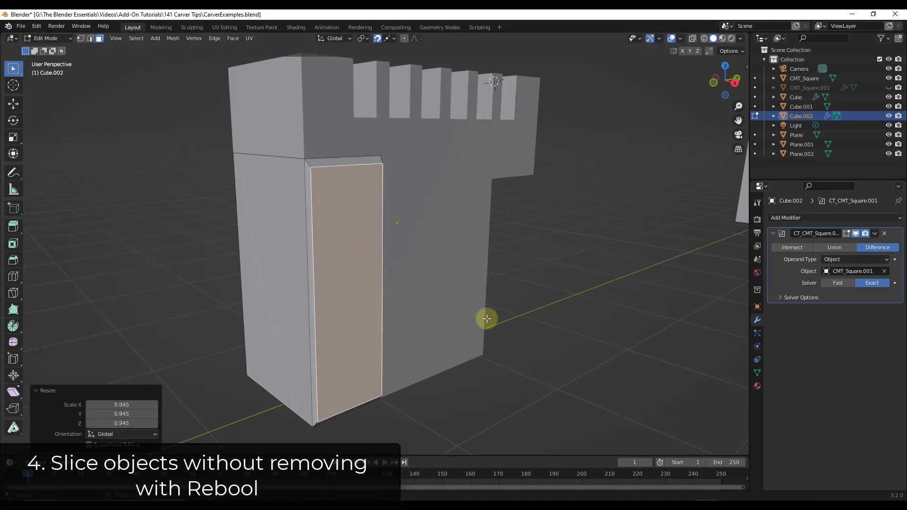
middle_drag(487, 319, 465, 311)
key(Tab)
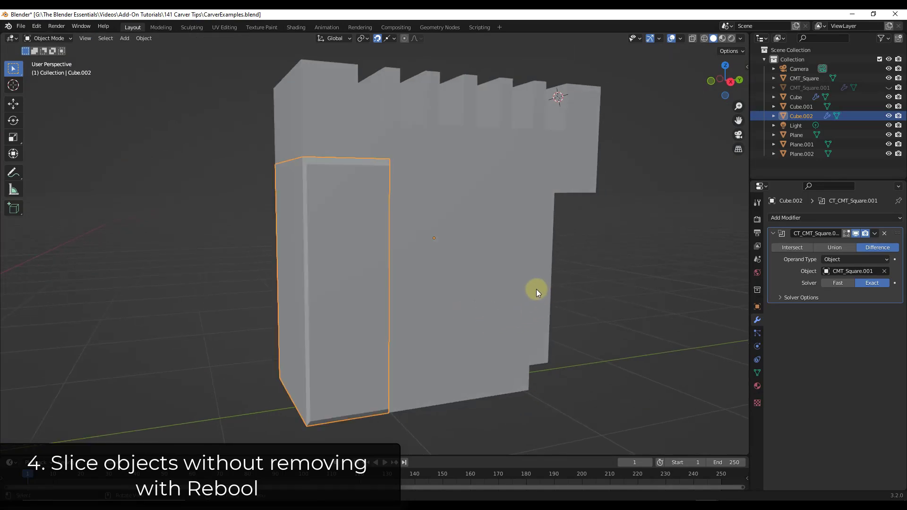
- From the right view, try drawing Carver rectangles in Difference mode and repositioning the cutting shape over the block
click(730, 82)
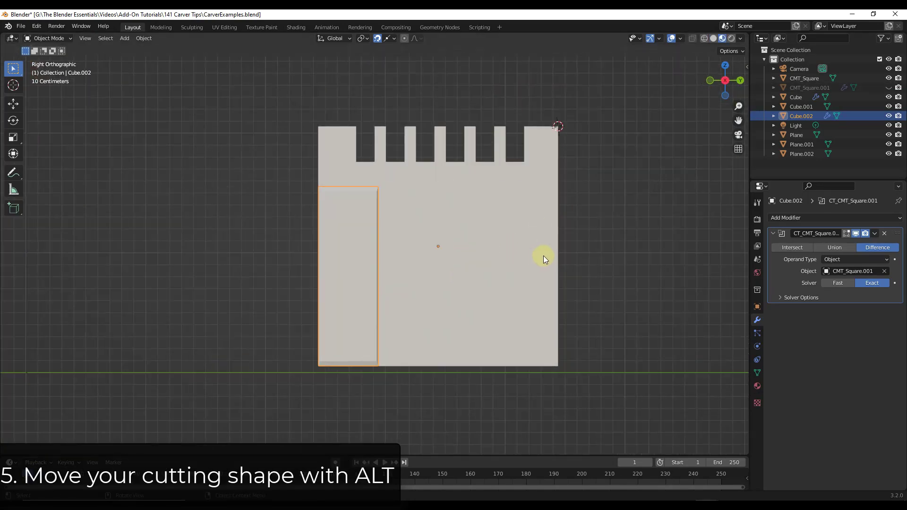
key(ctrl+shift+x)
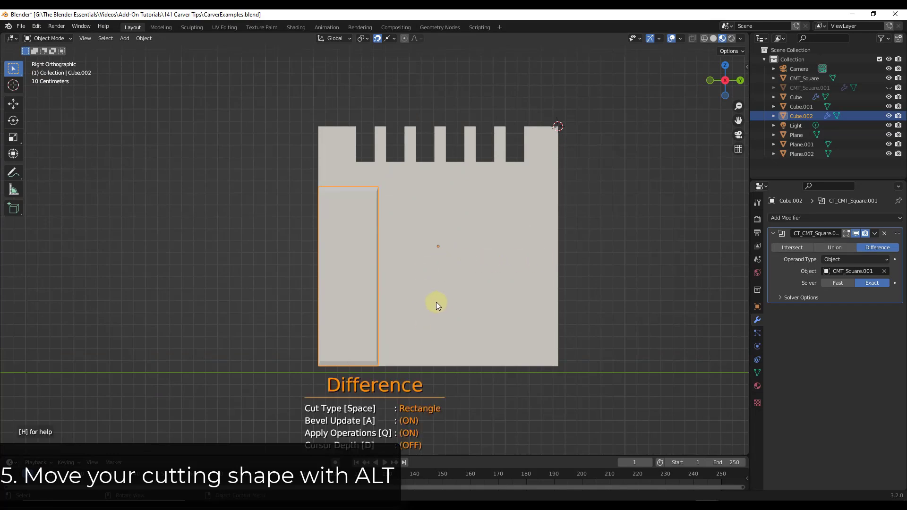
drag(487, 235, 539, 193)
drag(501, 180, 421, 203)
drag(450, 244, 482, 339)
drag(435, 227, 462, 398)
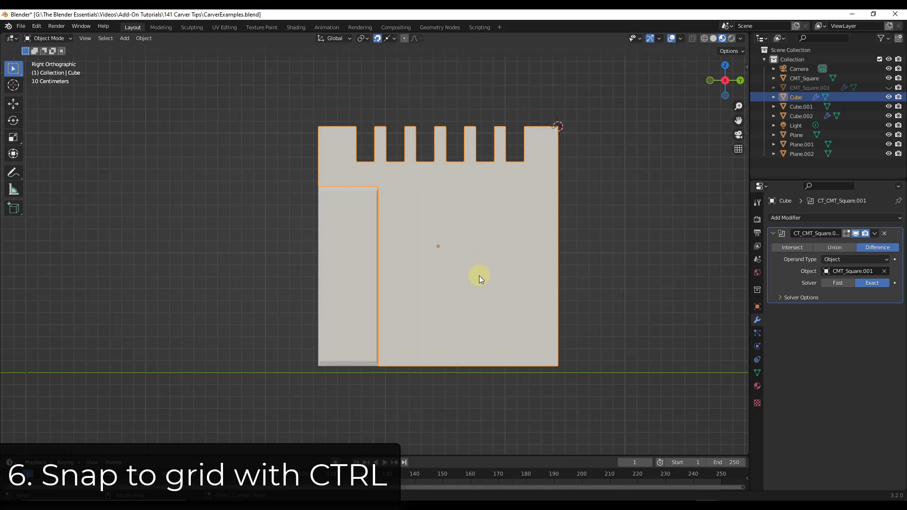
- Restart the Carver in Difference mode and cut a grid-snapped rectangle across the middle of the block's lower edge
key(ctrl+shift+x)
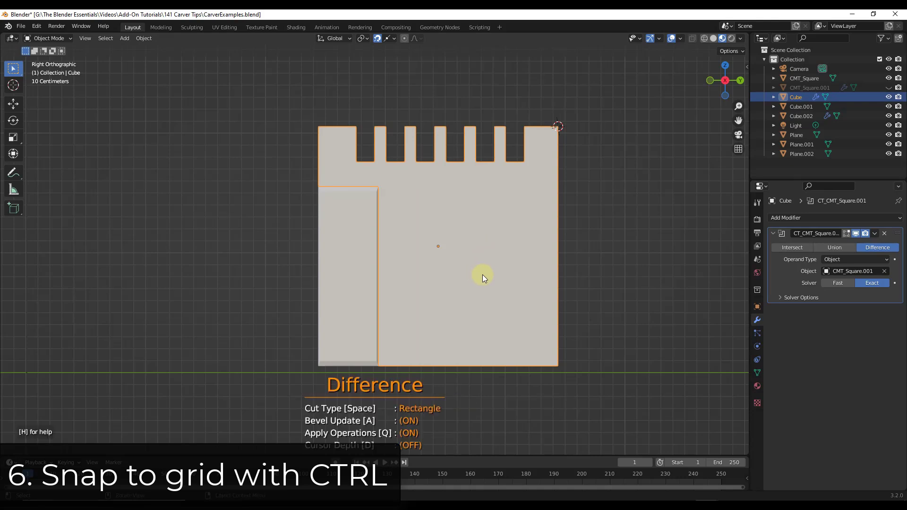
drag(412, 308, 492, 405)
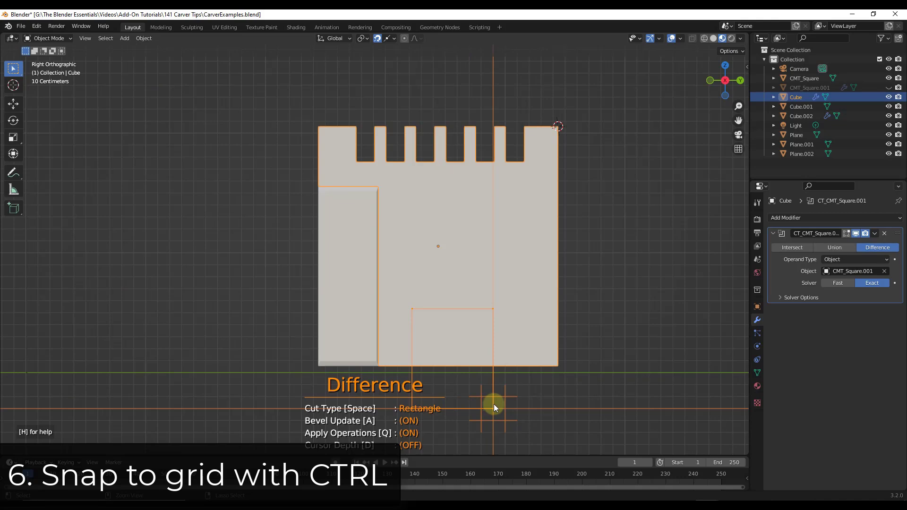
ctrl+drag(494, 404, 494, 403)
middle_drag(539, 383, 448, 336)
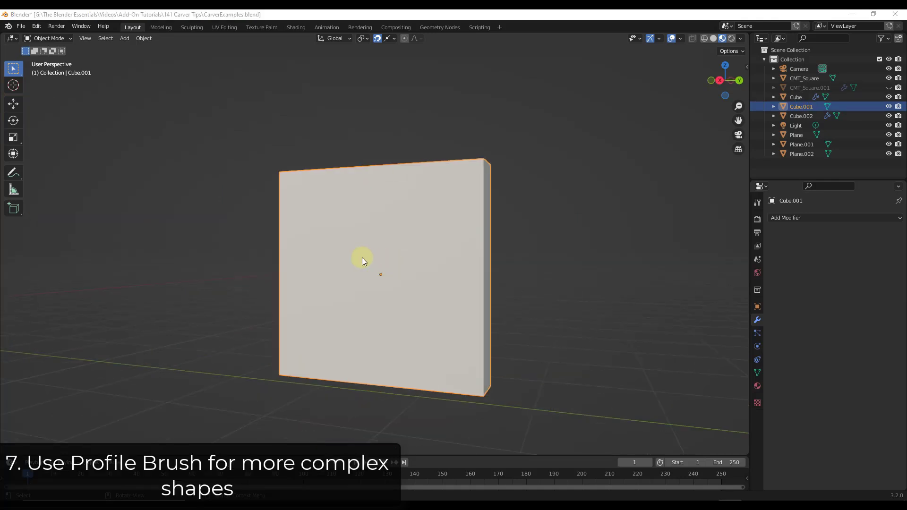
- From the right view of the plain square block, start the Carver's Profile Brush, shrink it, and rotate the profile
click(722, 81)
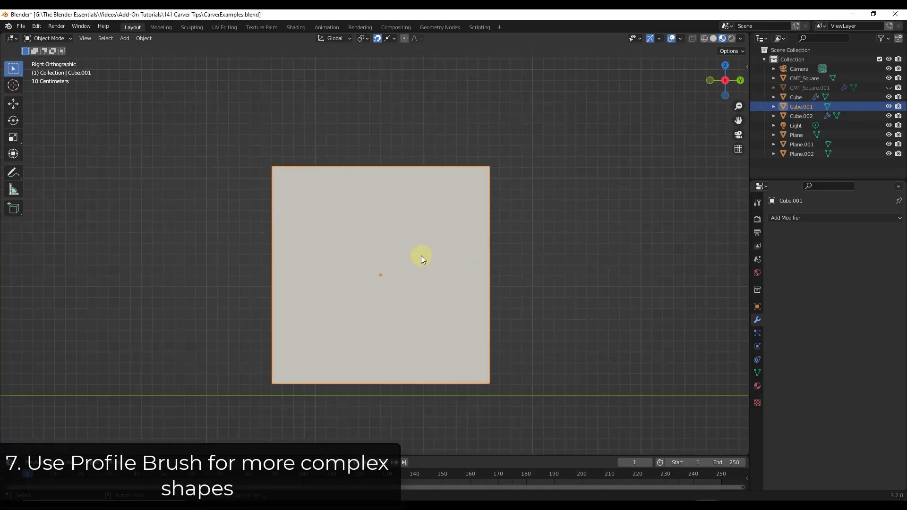
key(ctrl+shift+x)
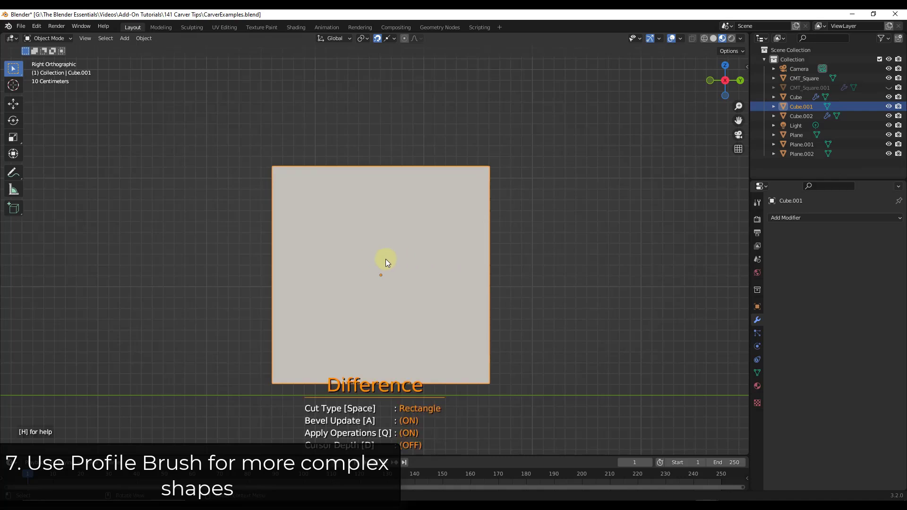
key(p)
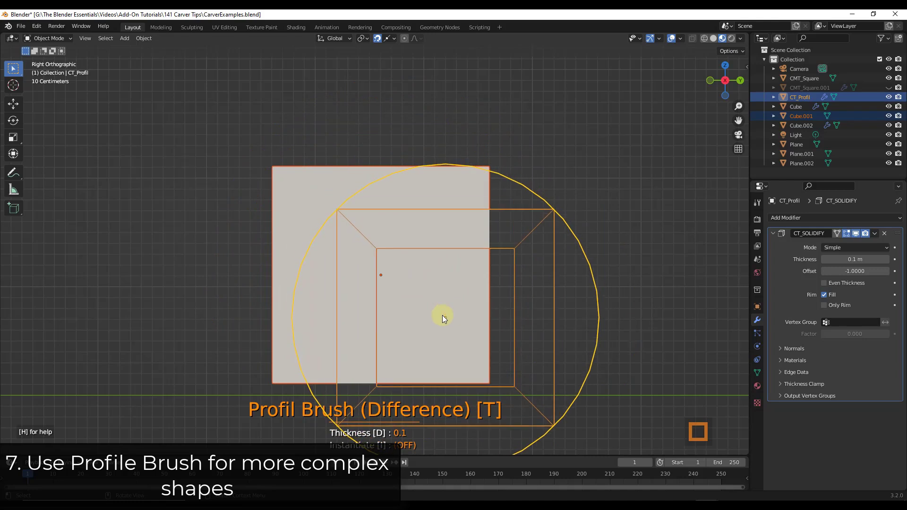
key(s)
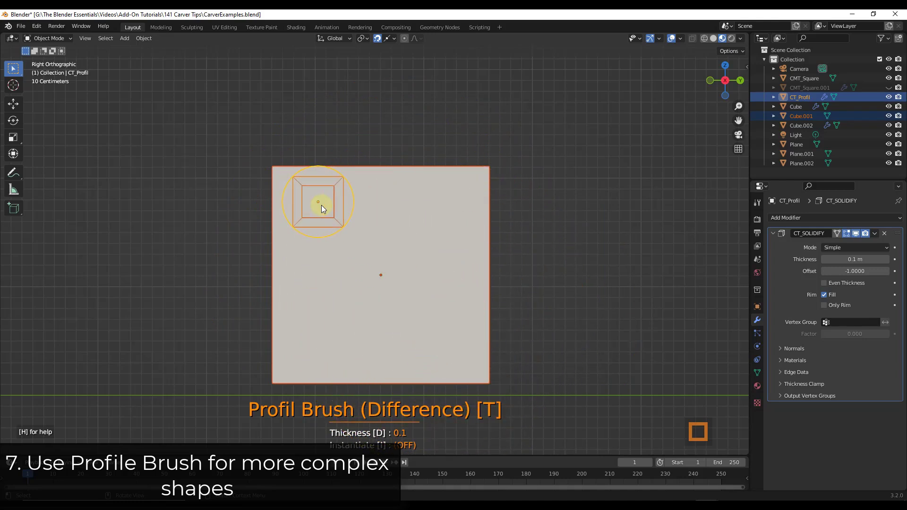
mouse_move(321, 205)
mouse_down()
mouse_move(321, 251)
mouse_move(368, 259)
mouse_move(386, 237)
mouse_up()
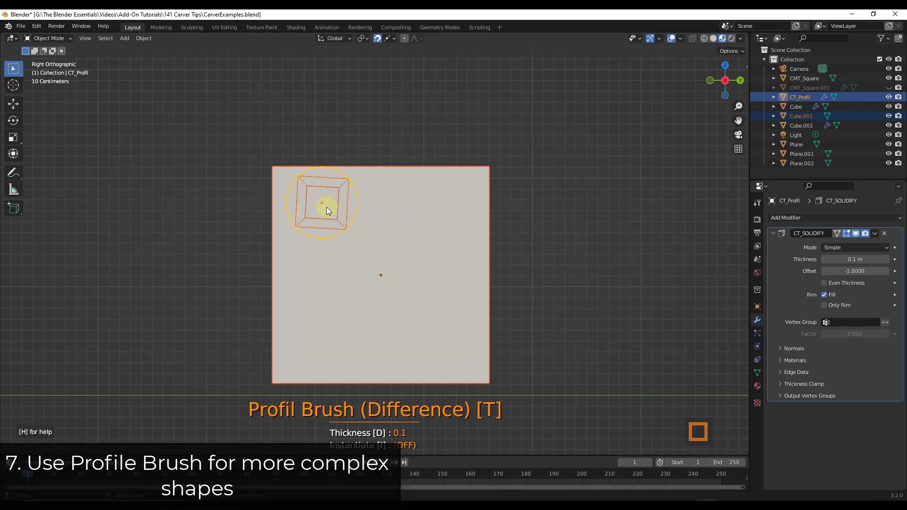
- Change the brush profile to three slanted slots and stamp it near the block's upper corner with thickness 0.1
key(period)
key(period)
key(period)
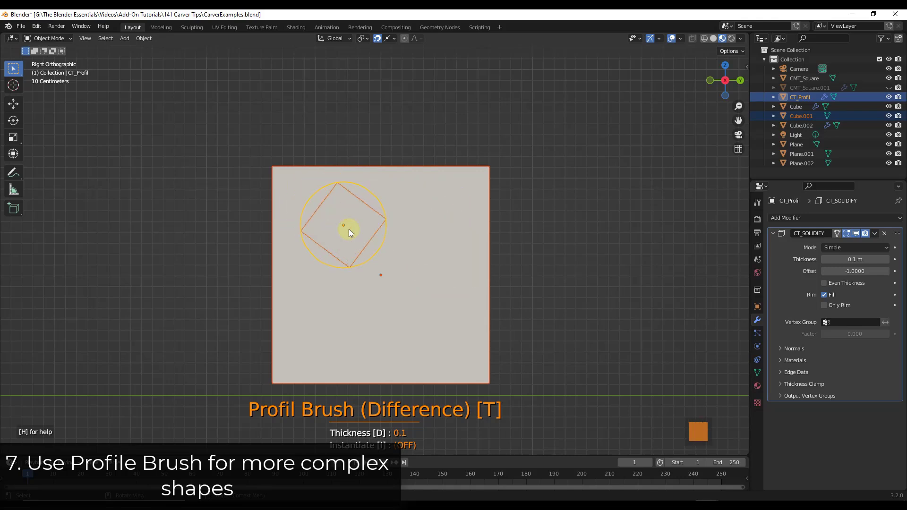
scroll(348, 229, down, 4)
scroll(347, 230, down, 1)
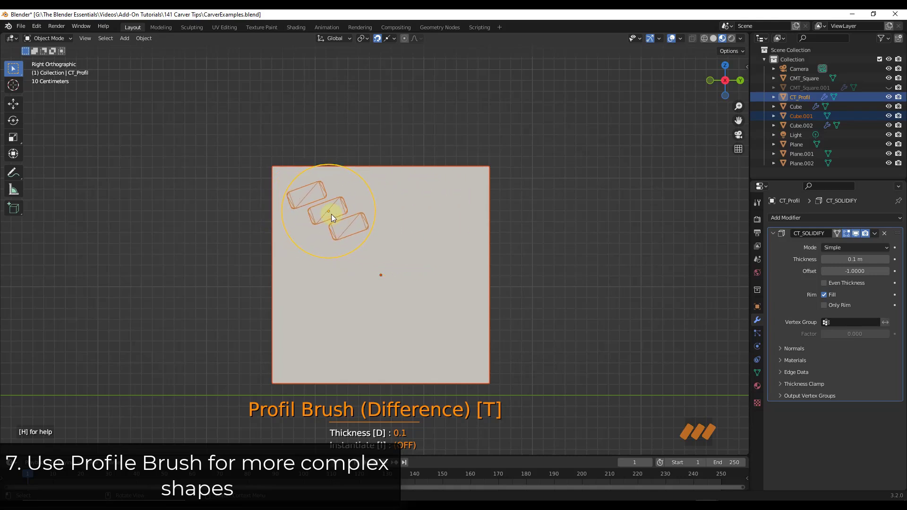
click(331, 215)
mouse_move(422, 223)
middle_down()
mouse_move(287, 234)
mouse_move(402, 229)
mouse_move(391, 225)
middle_up()
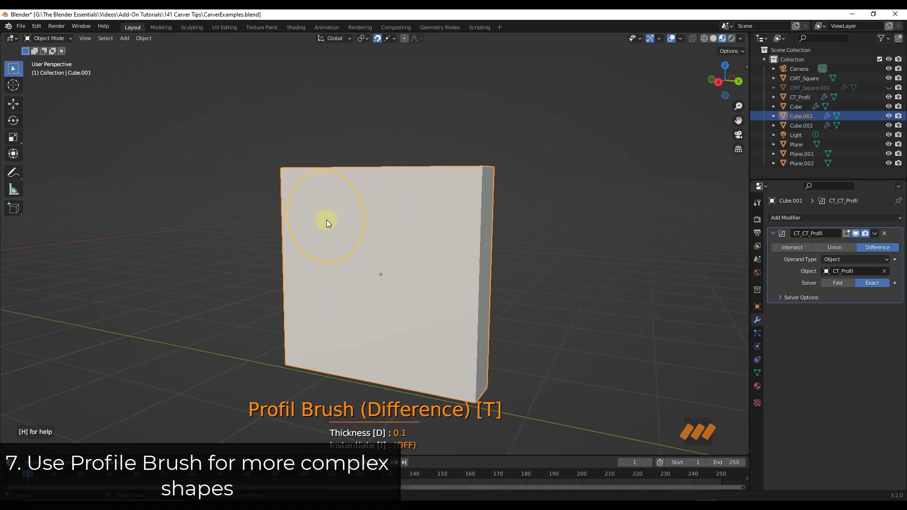
middle_drag(354, 225, 339, 226)
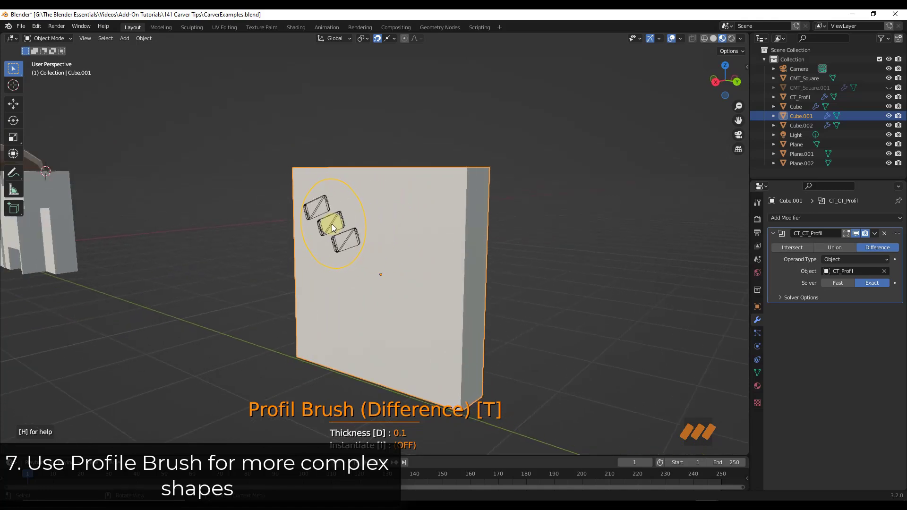
- Increase the Profile Brush thickness to 4.38 and cut two sets of three slots through the block's upper half
key(d)
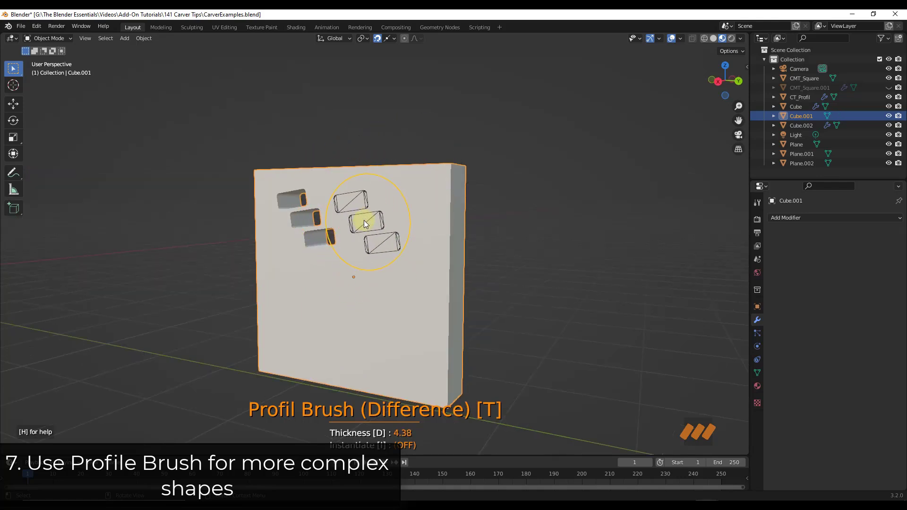
click(363, 214)
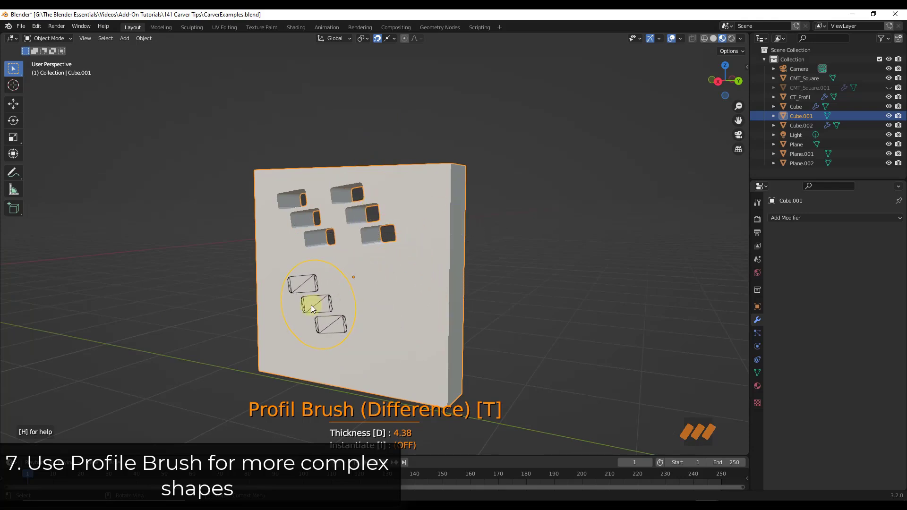
middle_drag(304, 301, 359, 279)
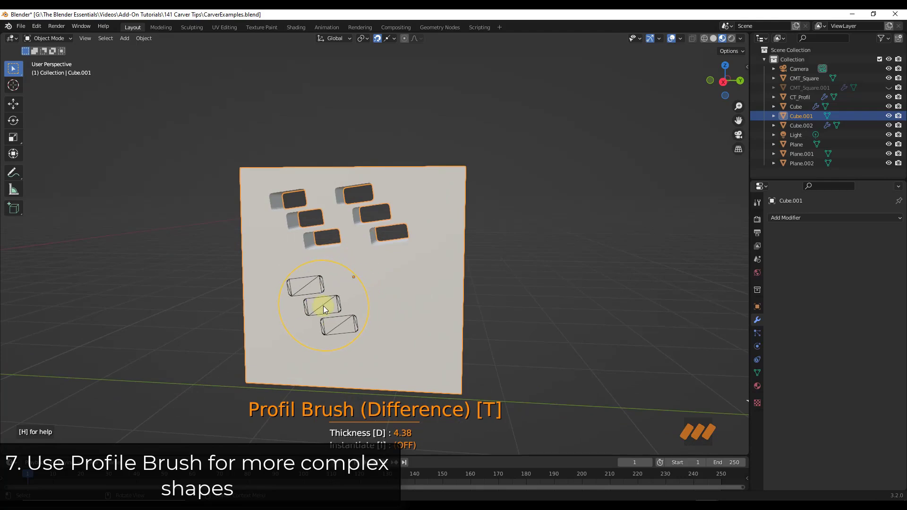
- Try arraying the three-slot brush across the block's lower half, adding and removing copies
key(d)
key(Right)
key(Right)
key(Right)
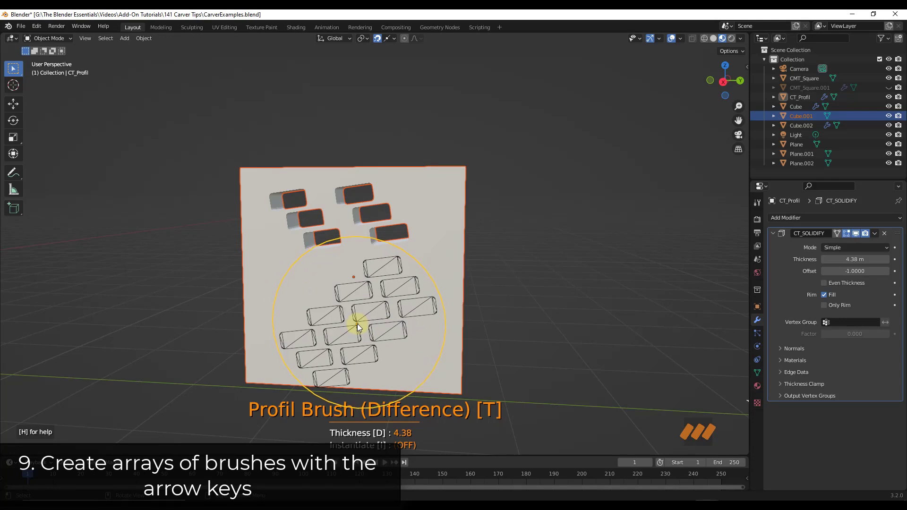
key(Left)
key(Left)
key(Left)
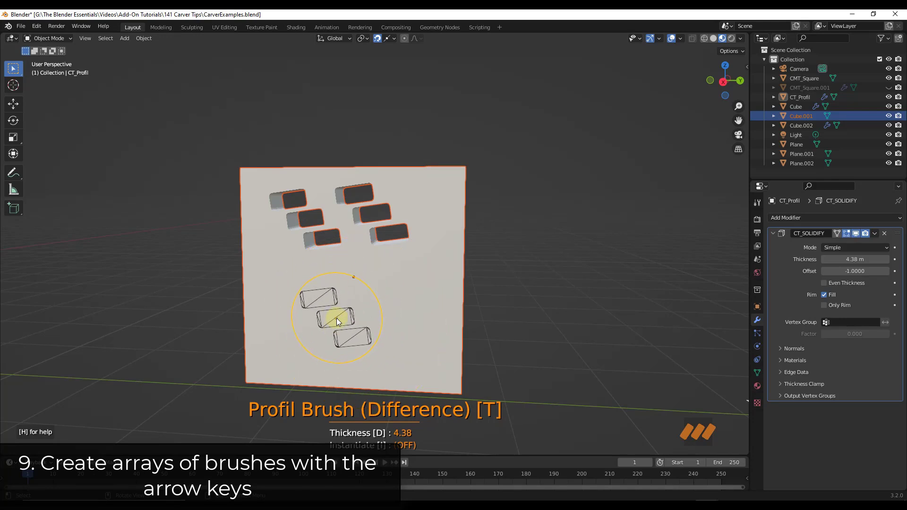
key(Right)
key(Right)
key(Left)
- Change the brush profile to an octagon and array it into a row of five across the block's lower half
key(period)
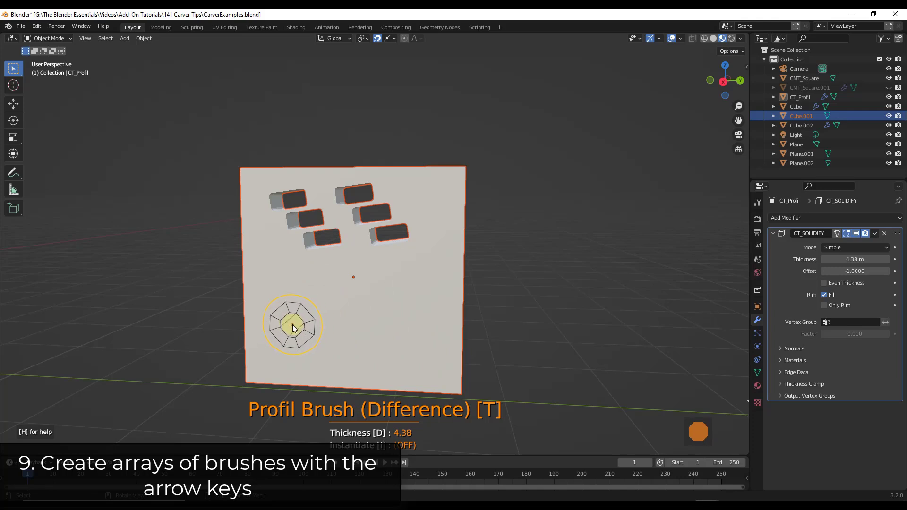
mouse_move(289, 343)
mouse_down()
mouse_move(303, 333)
mouse_move(297, 289)
mouse_up()
key(Right)
key(Right)
key(Right)
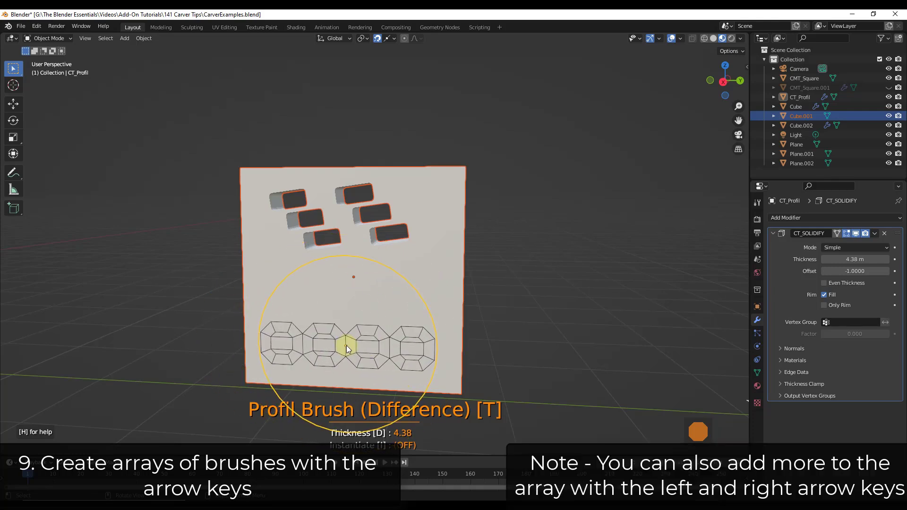
key(Right)
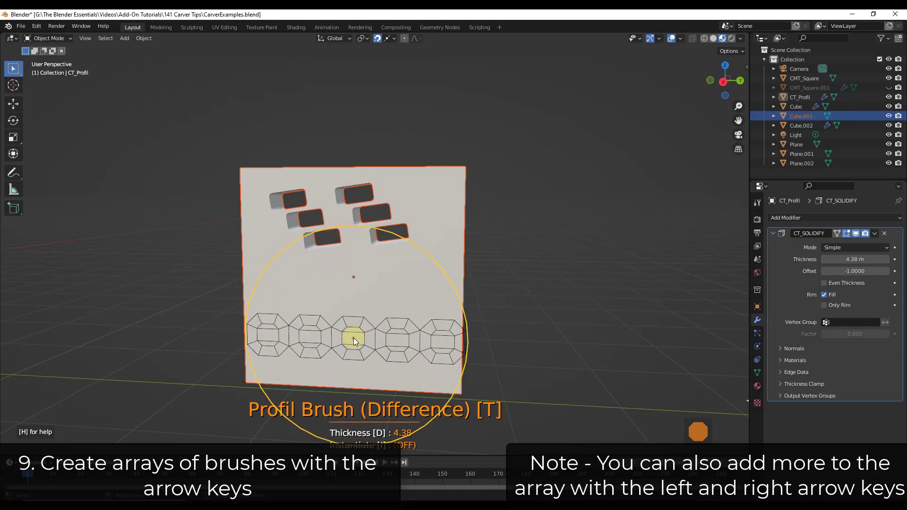
- Scale down the octagon brush row and extend the array to seven copies
key(s)
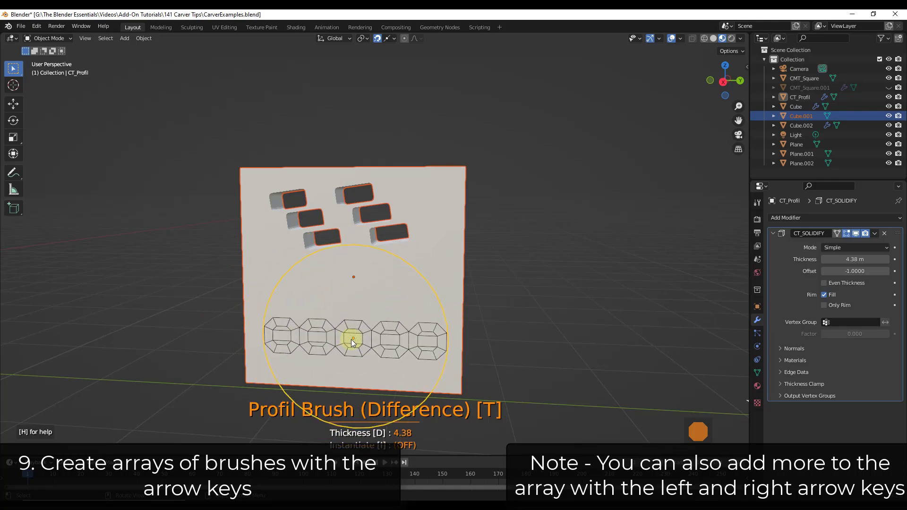
key(Right)
key(s)
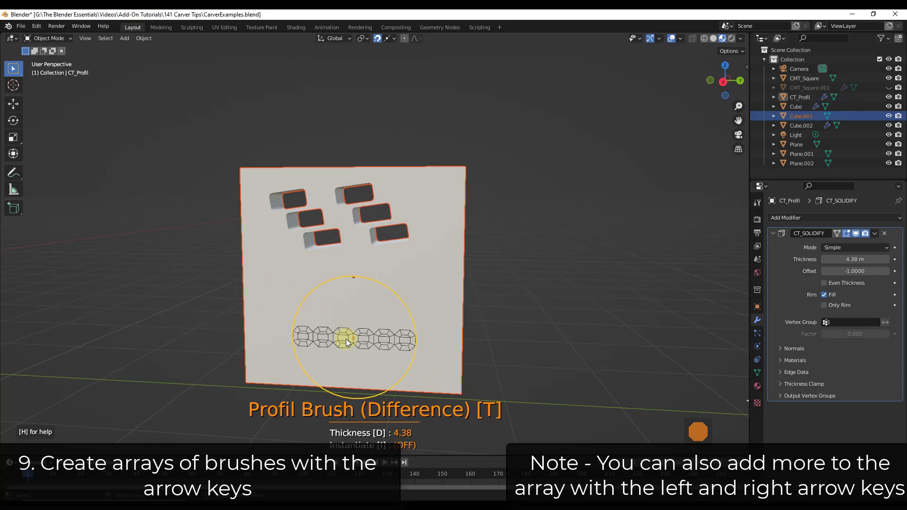
key(Right)
key(s)
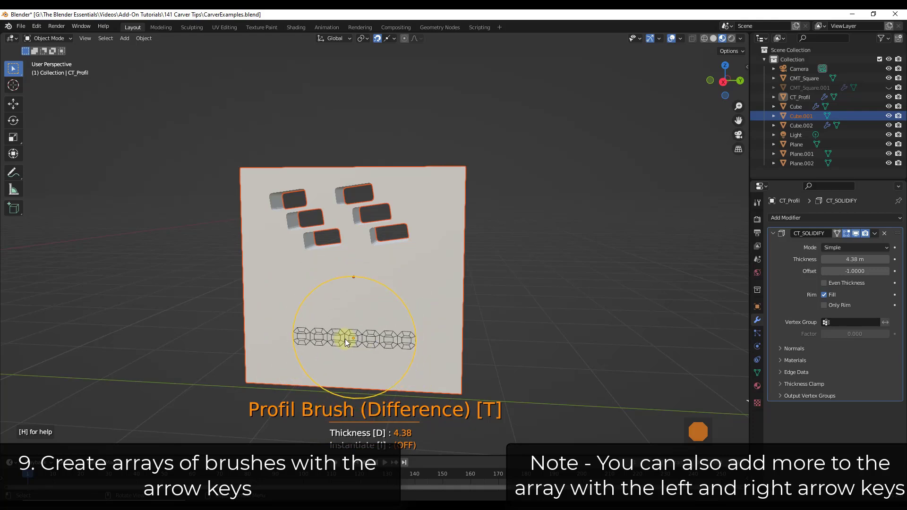
- Adjust the octagon brush array back to seven copies and cut the row into the block's lower half
key(Left)
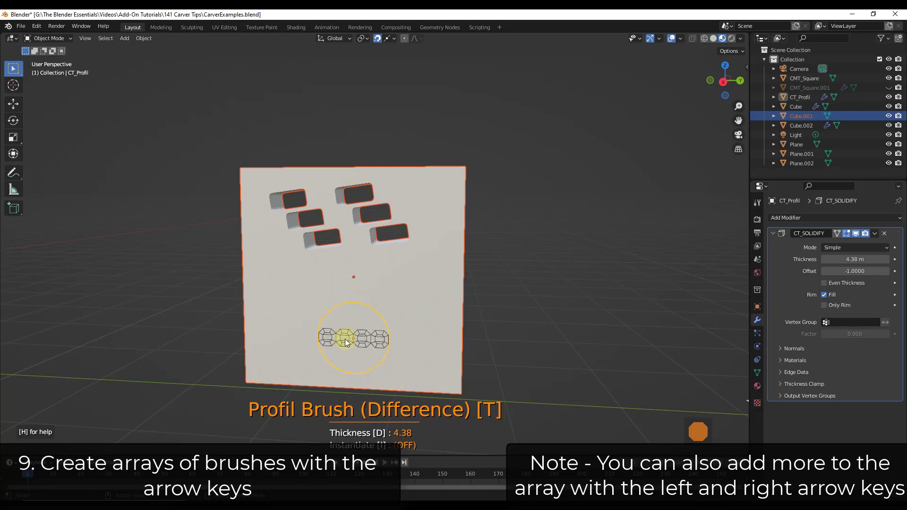
key(Right)
key(Right)
key(Right)
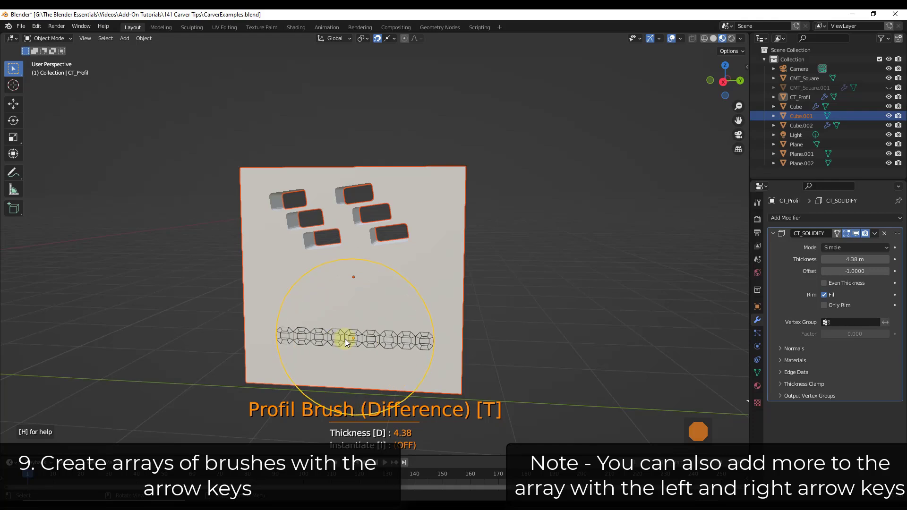
key(Left)
key(s)
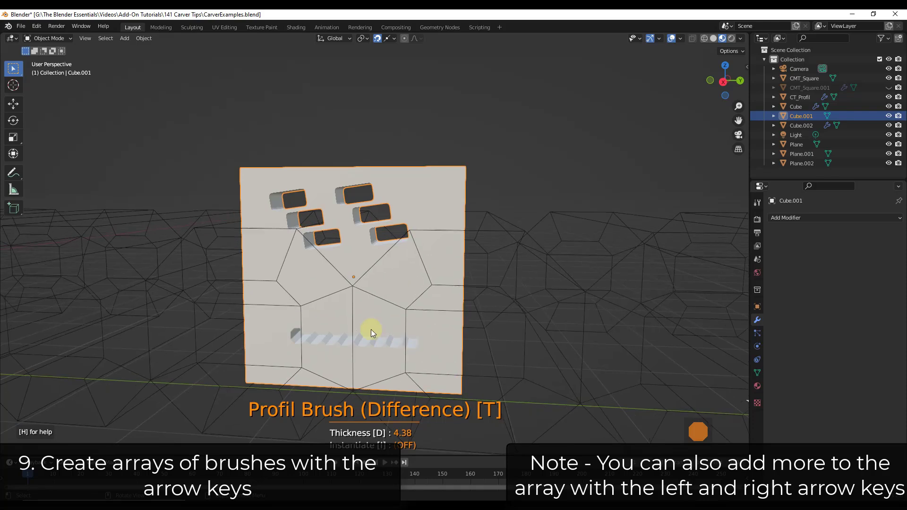
key(Up)
click(350, 330)
mouse_move(366, 342)
middle_down()
mouse_move(393, 324)
mouse_move(502, 333)
middle_up()
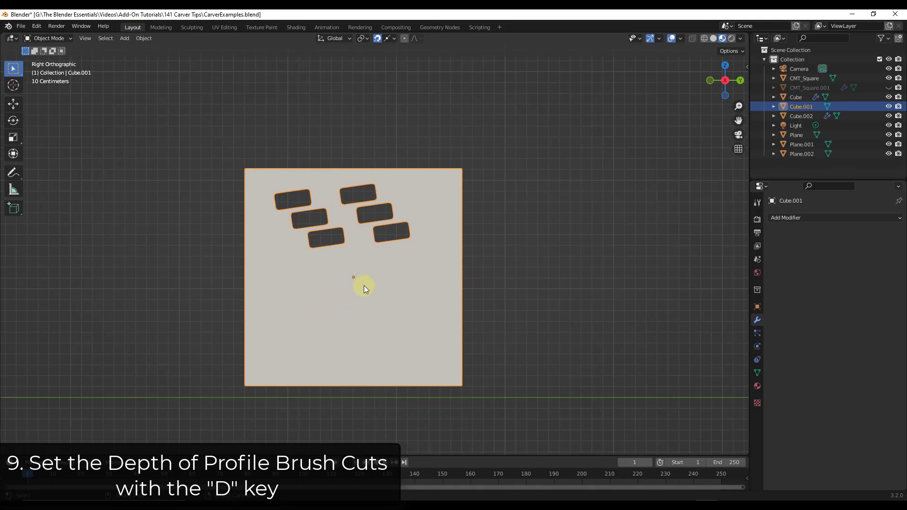
- Start the Profile Brush with the octagon shape, scale it down, and place it over the block's right edge
key(ctrl+shift+x)
key(p)
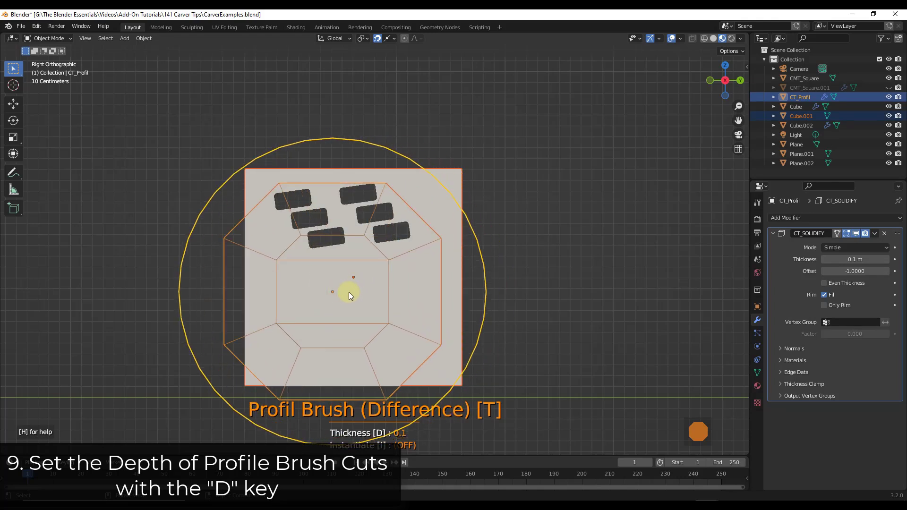
mouse_move(353, 292)
mouse_down()
mouse_move(323, 276)
mouse_move(288, 277)
mouse_move(364, 277)
mouse_move(290, 290)
mouse_up()
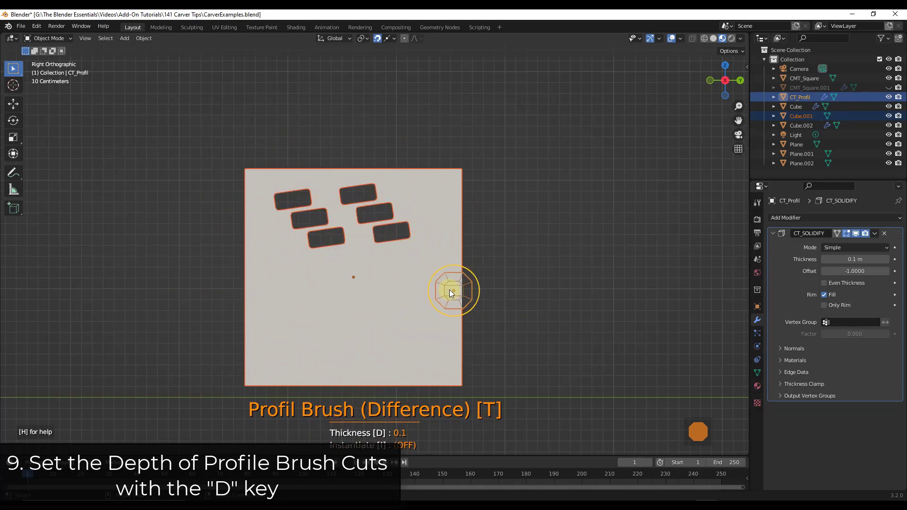
middle_drag(496, 287, 426, 290)
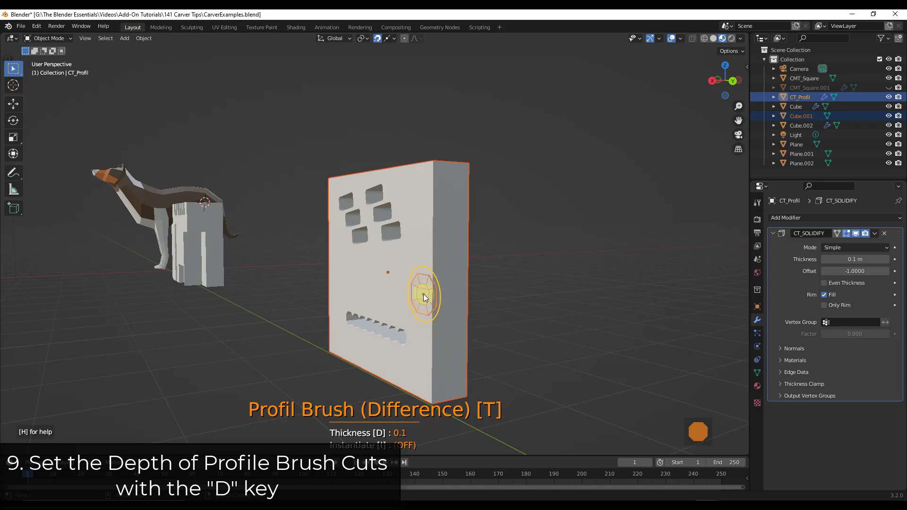
- Adjust the octagon brush thickness to 1.26 and cut a pocket into the block's right edge
key(d)
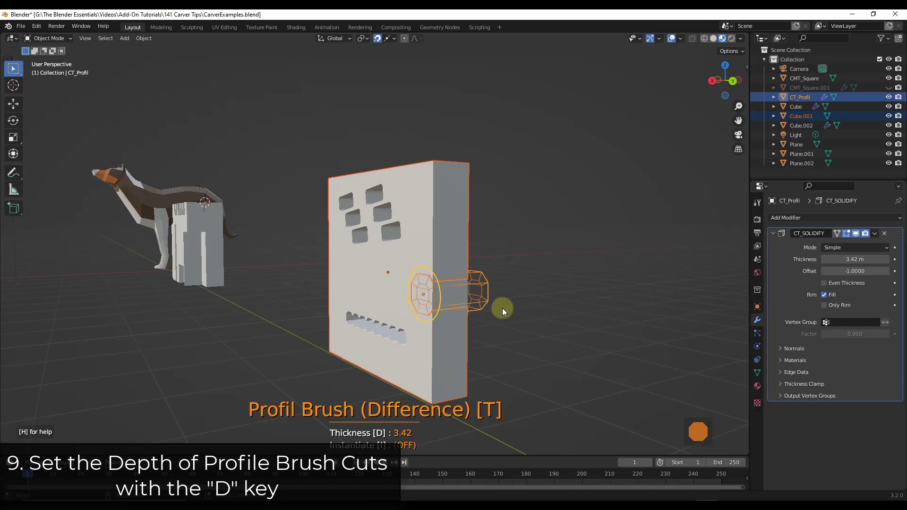
mouse_move(502, 308)
middle_down()
mouse_move(454, 307)
mouse_move(518, 305)
mouse_move(477, 293)
middle_up()
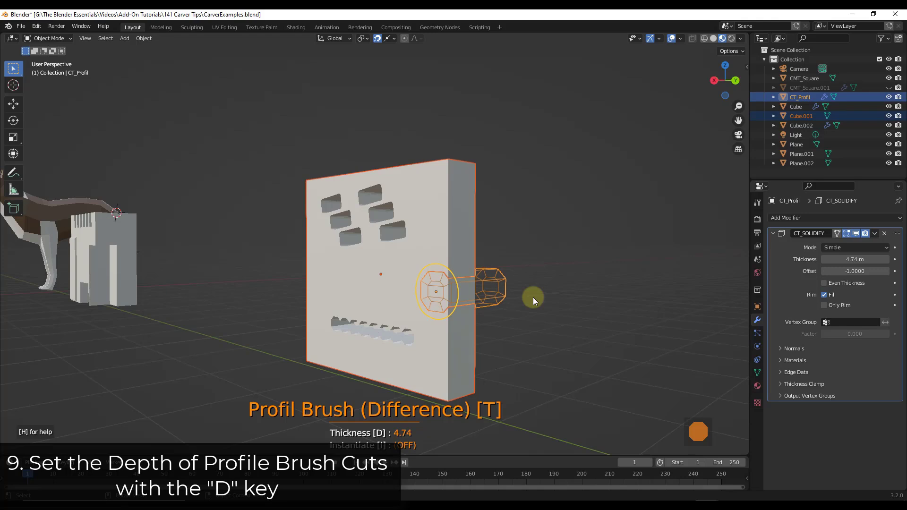
mouse_move(533, 296)
middle_down()
mouse_move(450, 299)
mouse_move(520, 297)
middle_up()
key(d)
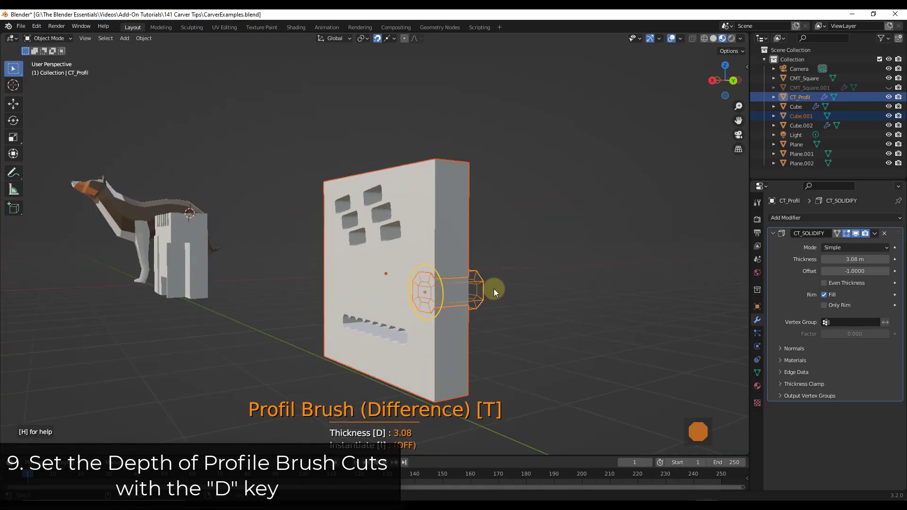
key(d)
mouse_move(503, 284)
middle_down()
mouse_move(522, 290)
mouse_move(499, 287)
middle_up()
key(d)
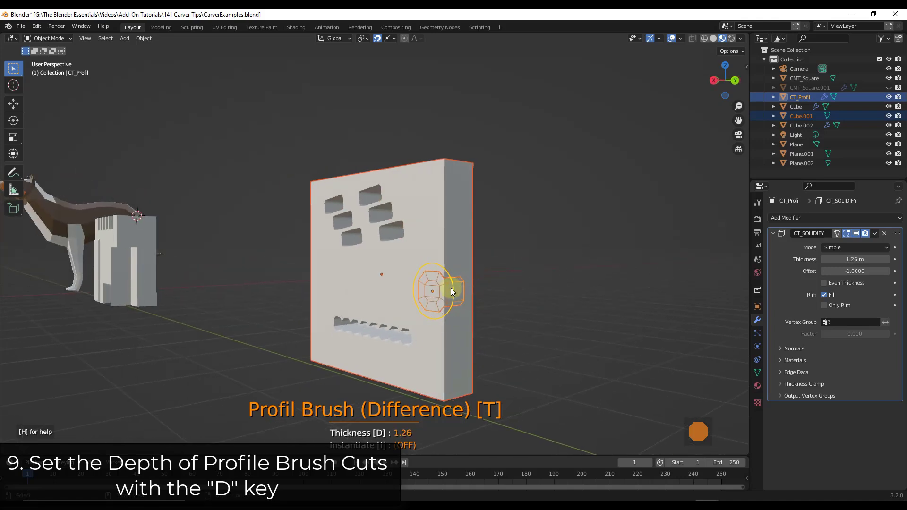
click(450, 305)
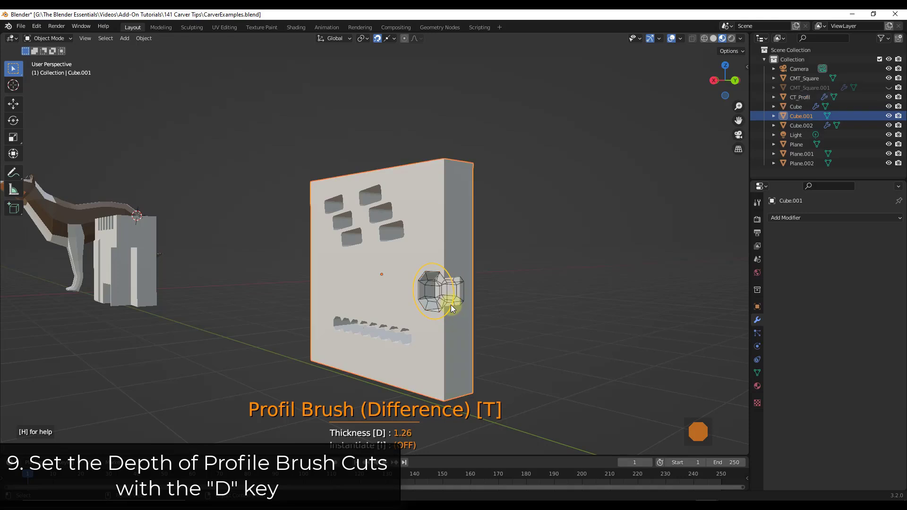
- Reduce the brush thickness to 0.92, enlarge the octagon, and cut a notch near the block's lower right corner
key(d)
click(448, 313)
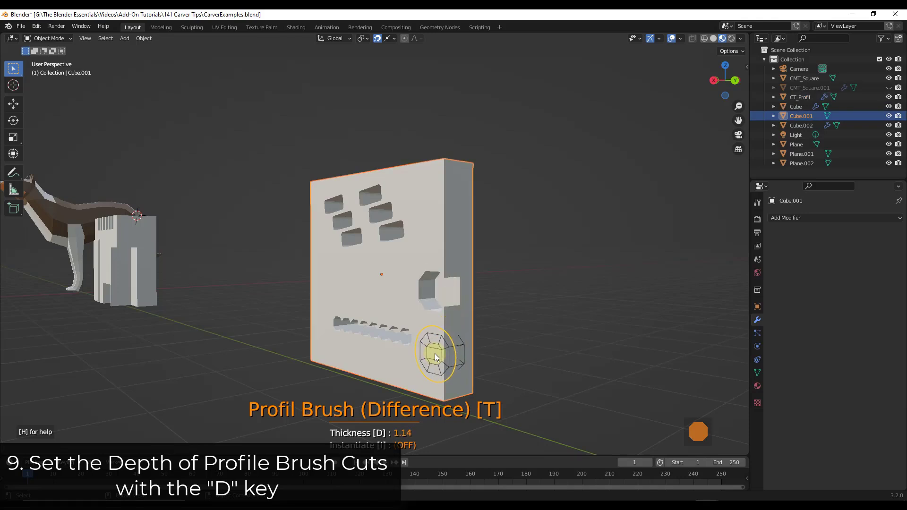
key(d)
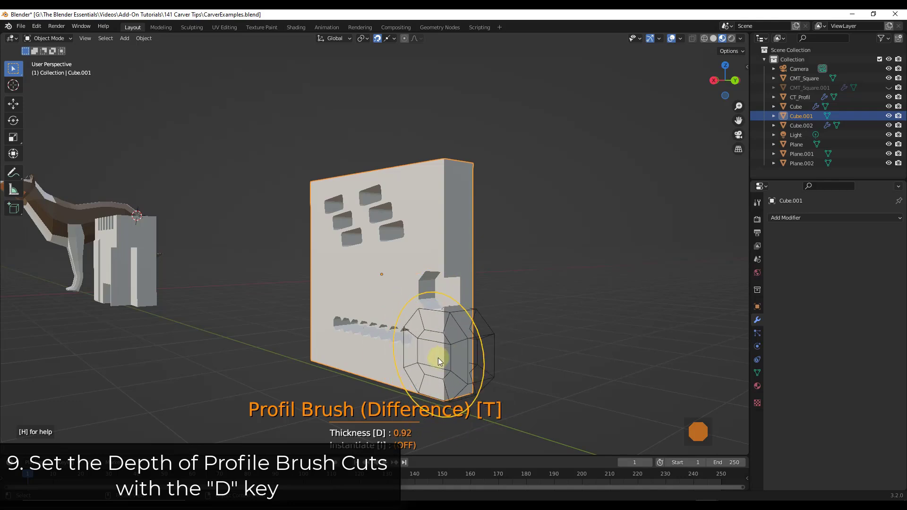
click(486, 351)
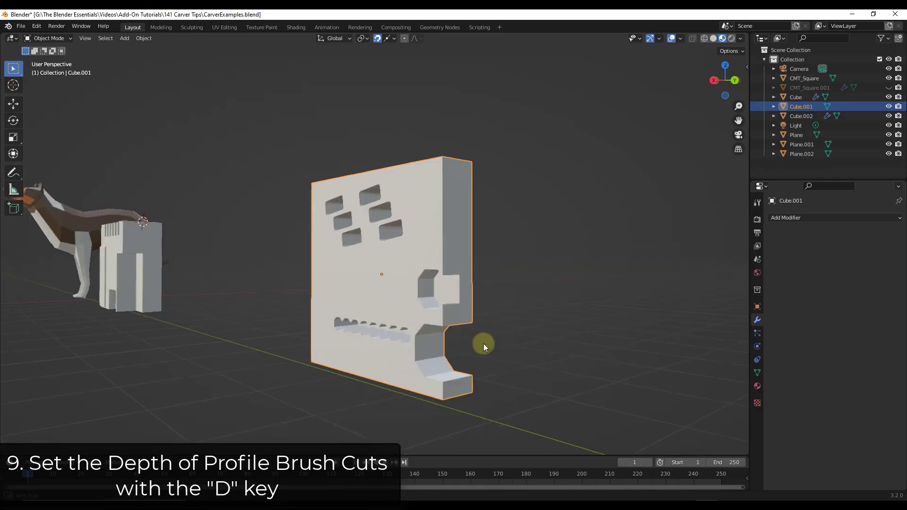
scroll(453, 278, up, 3)
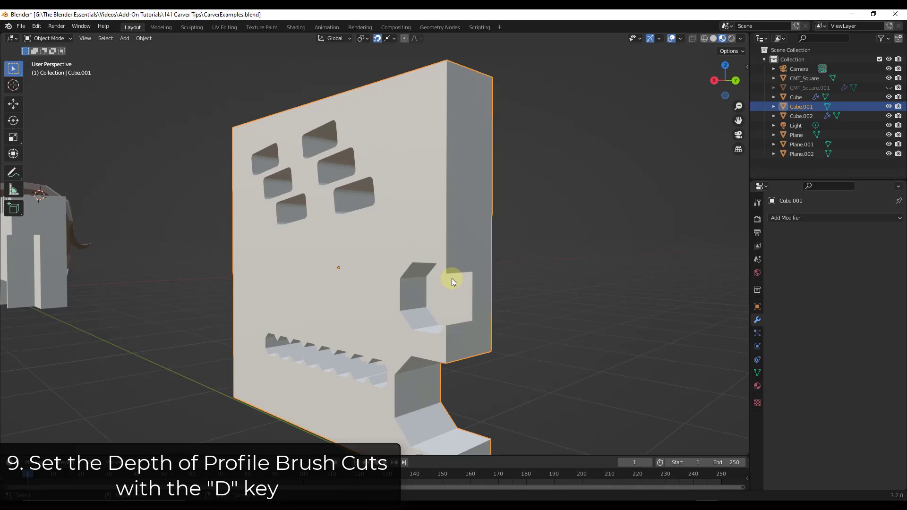
scroll(455, 279, down, 5)
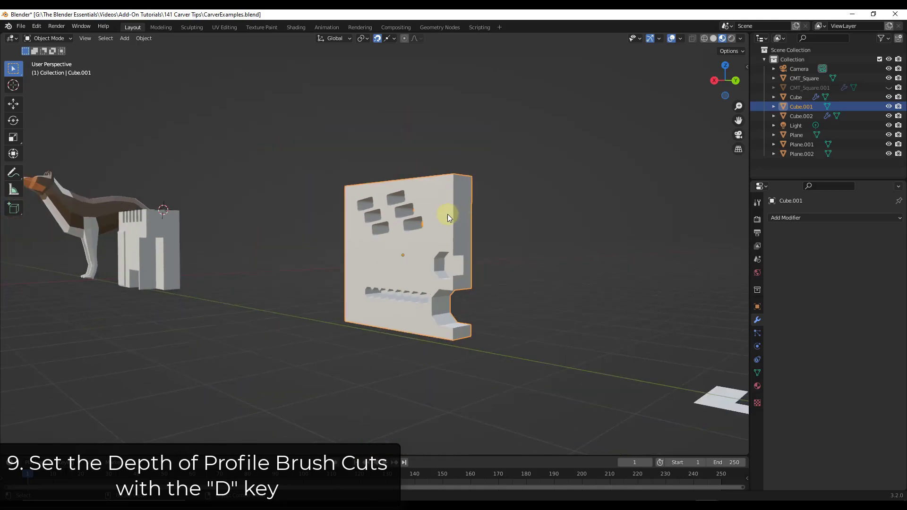
scroll(450, 223, up, 2)
scroll(463, 222, down, 1)
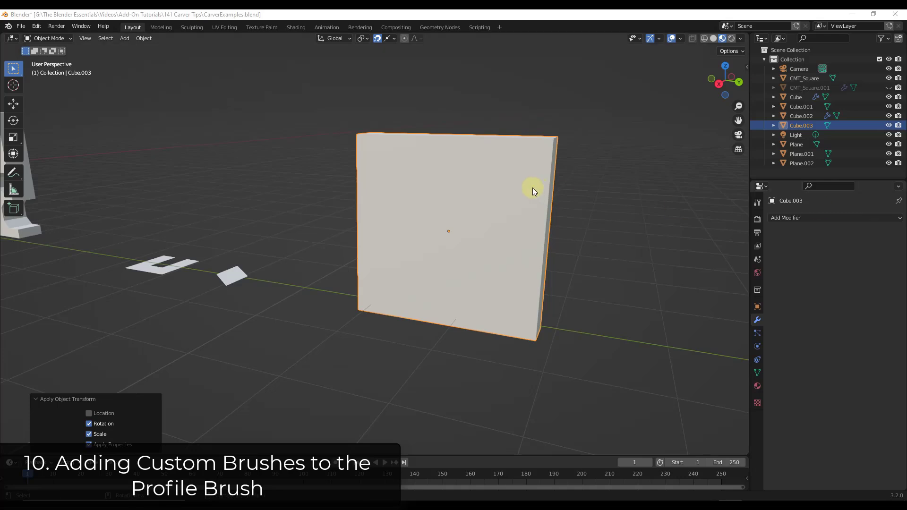
- Select the U-shaped plane and show the Info and Settings of the Carver add-on in the preferences
middle_drag(530, 188, 504, 197)
click(140, 262)
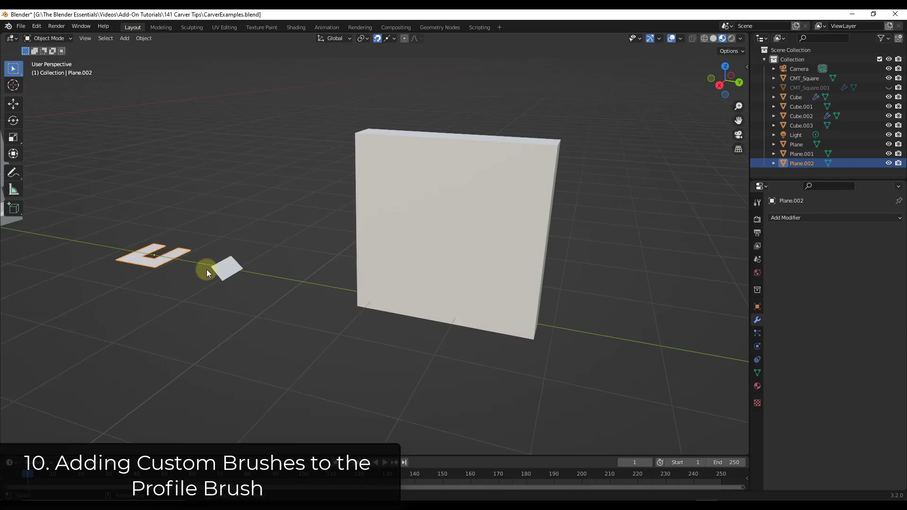
drag(0, 81, 238, 50)
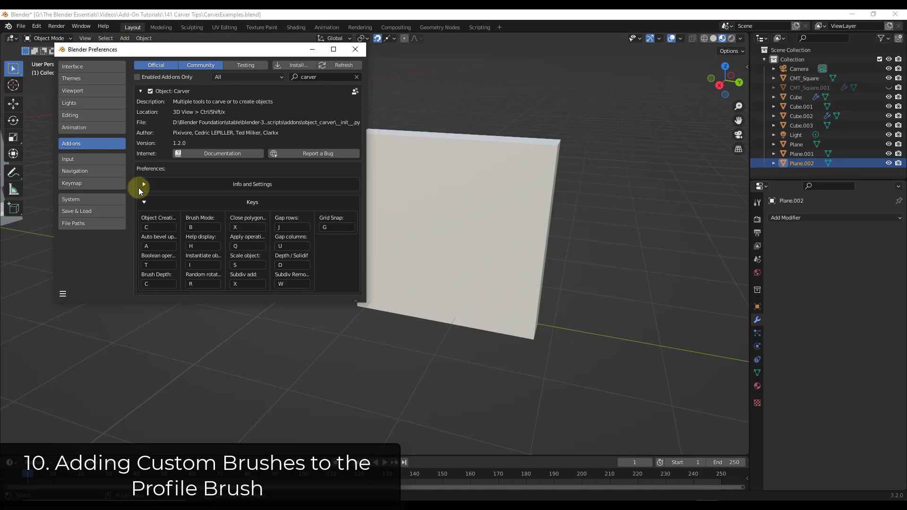
click(144, 184)
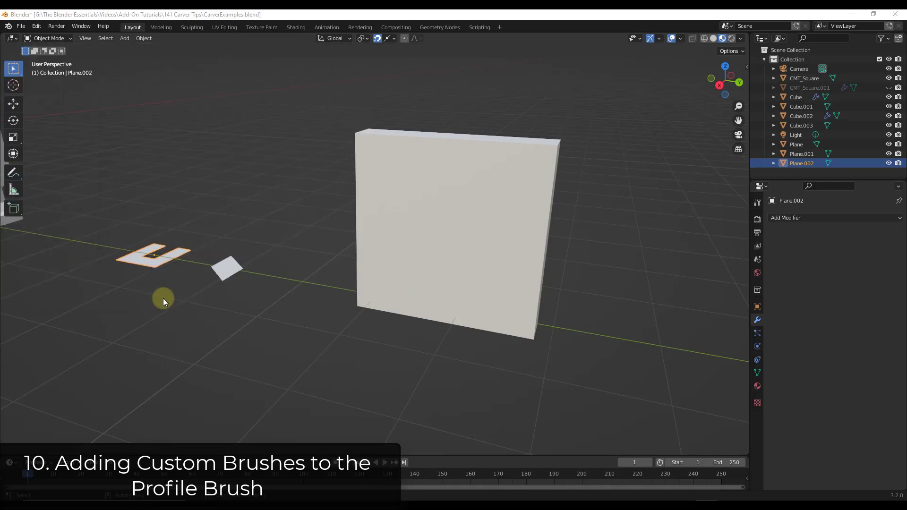
- Prefix the U-shaped plane's object name with Carver_Profile-
click(152, 258)
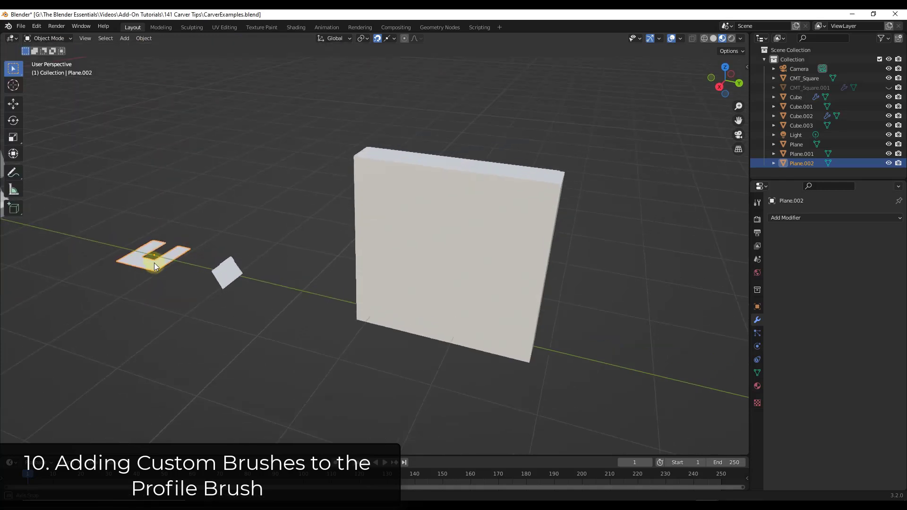
double_click(797, 163)
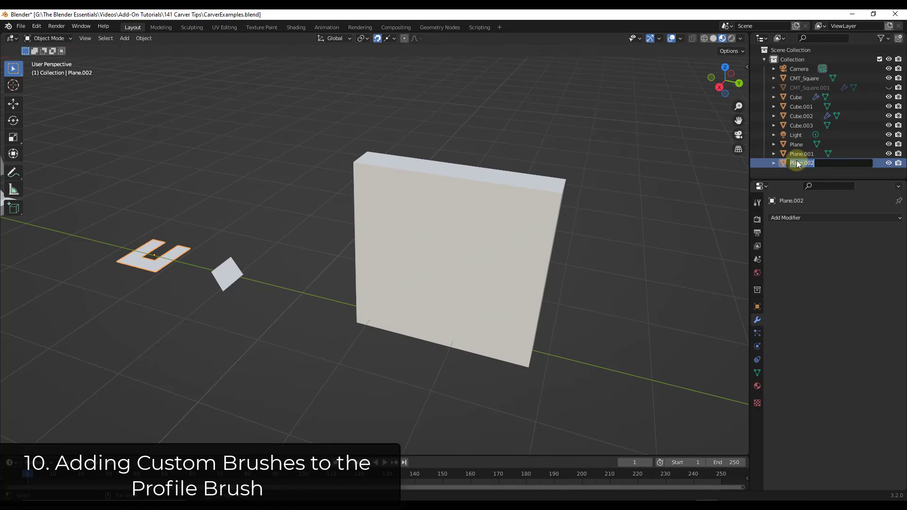
text(Carver_Profile-)
key(Return)
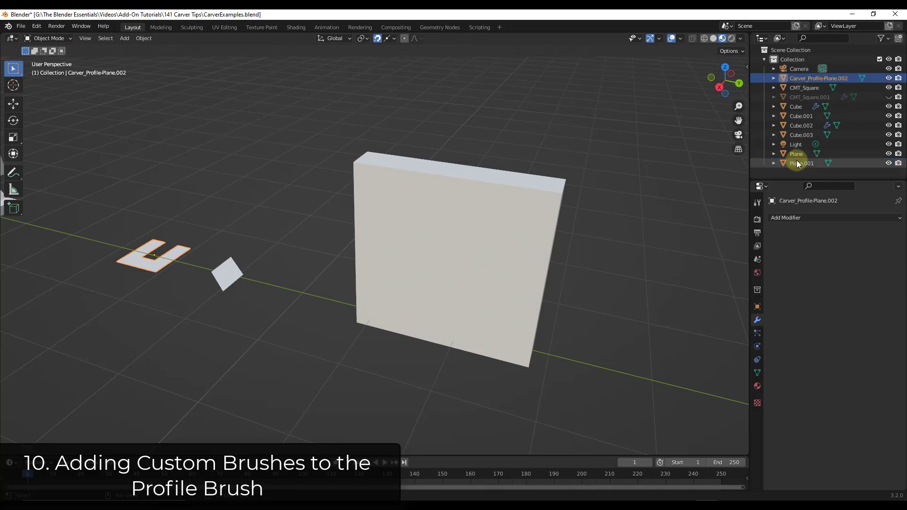
- Replace the Plane.002 part of the U-shaped plane's name so it reads Carver_Profile-UCut
double_click(825, 79)
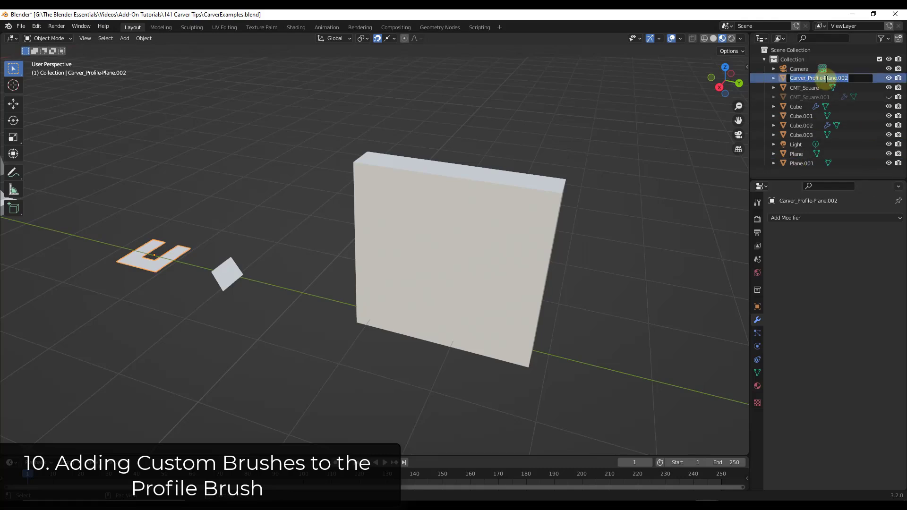
drag(825, 79, 887, 79)
text(UCut)
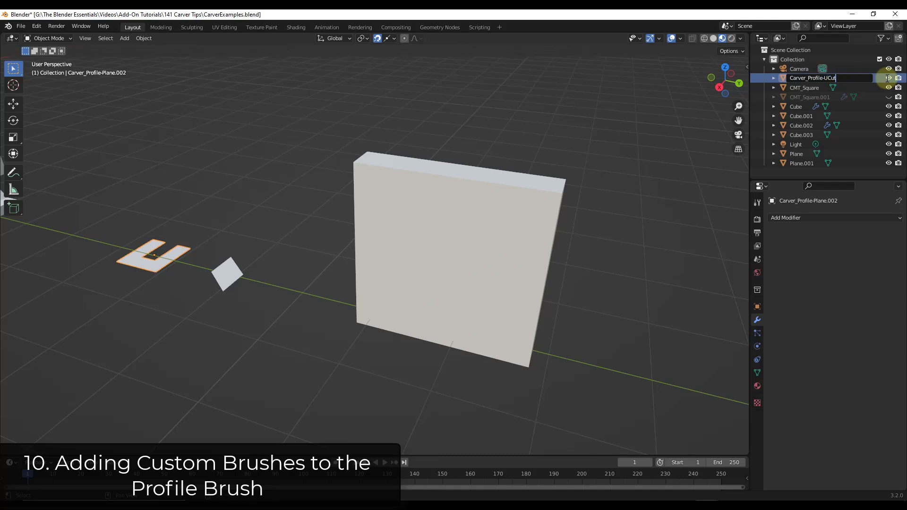
key(Return)
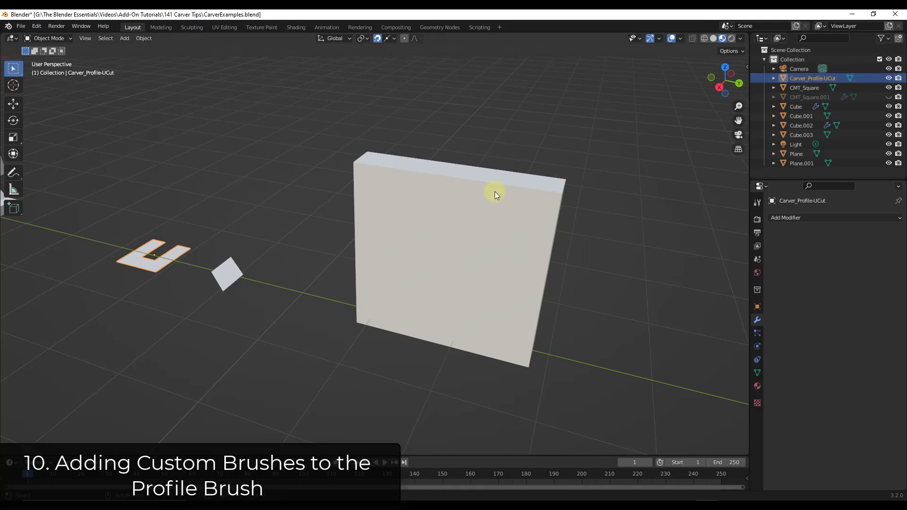
- Rename the diamond-shaped plane Carver_Profile-DiamondCut
click(222, 279)
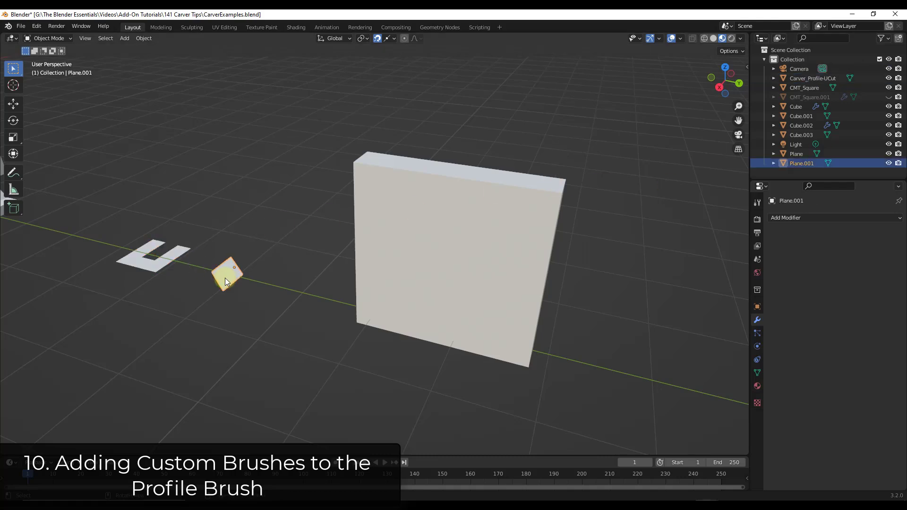
double_click(798, 163)
key(Home)
text(Carver)
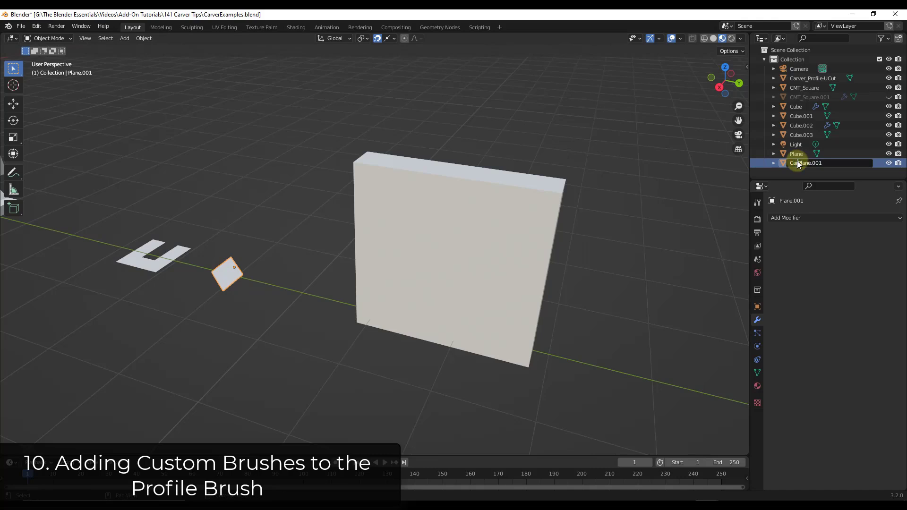
text(_Profile-)
key(shift+End)
text(Diam)
text(eond)
text(Cut)
key(Return)
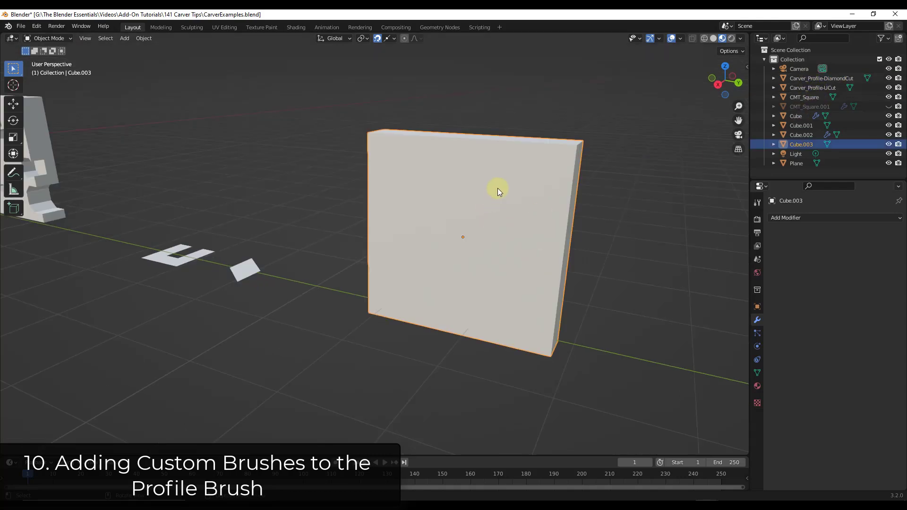
- Start the Profile Brush on the uncut block, cycle through the brush shapes, and choose the custom U-shaped profile
middle_drag(498, 188, 494, 194)
key(ctrl+shift+x)
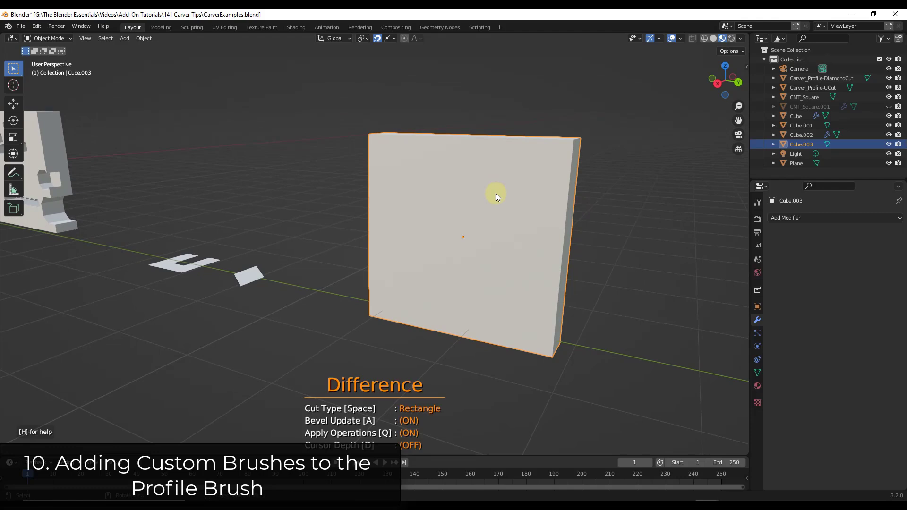
key(p)
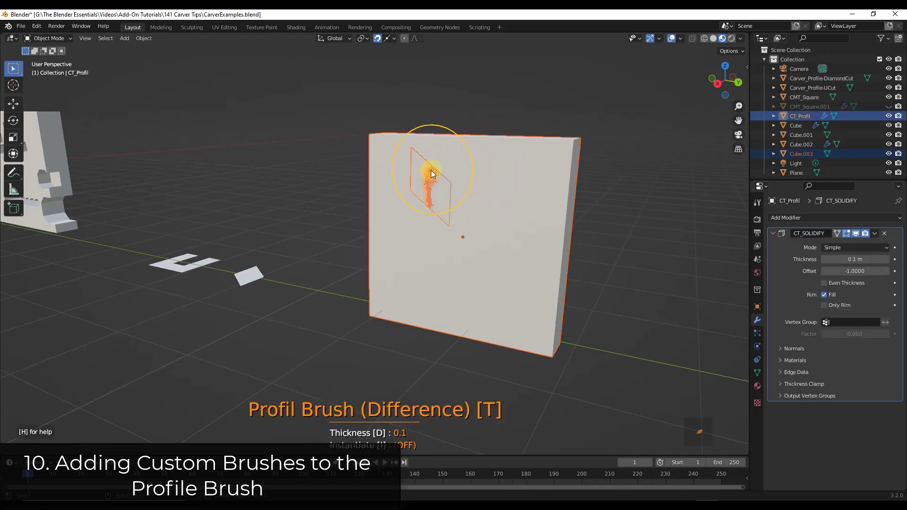
key(comma)
key(period)
key(comma)
key(period)
key(period)
key(period)
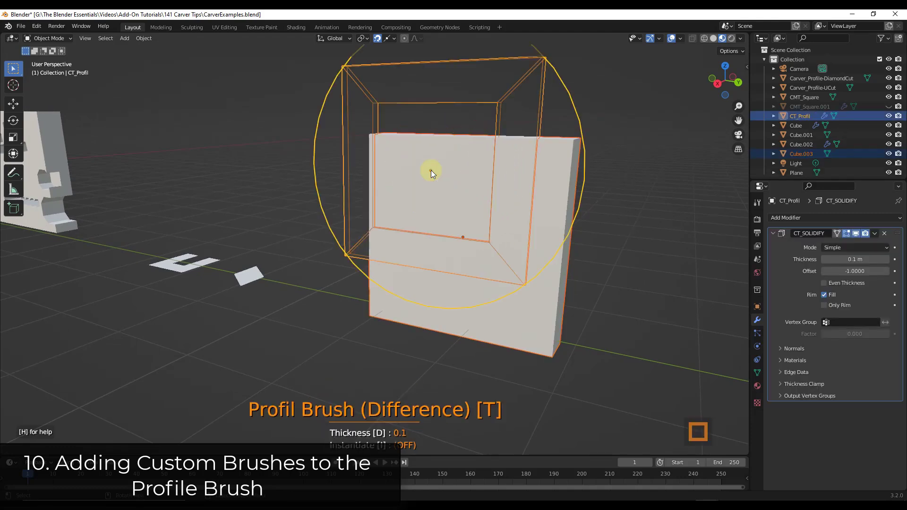
scroll(431, 171, down, 4)
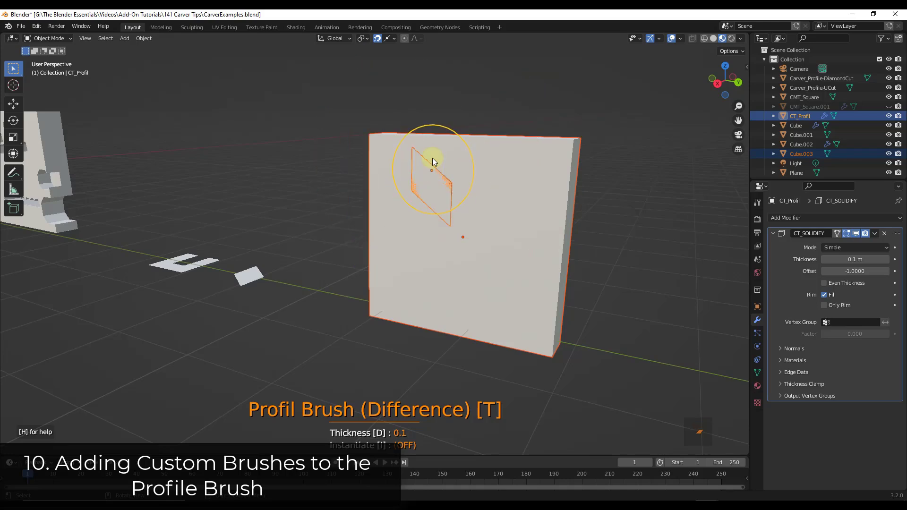
scroll(432, 168, down, 3)
mouse_move(454, 167)
middle_down()
mouse_move(435, 180)
mouse_move(434, 146)
middle_up()
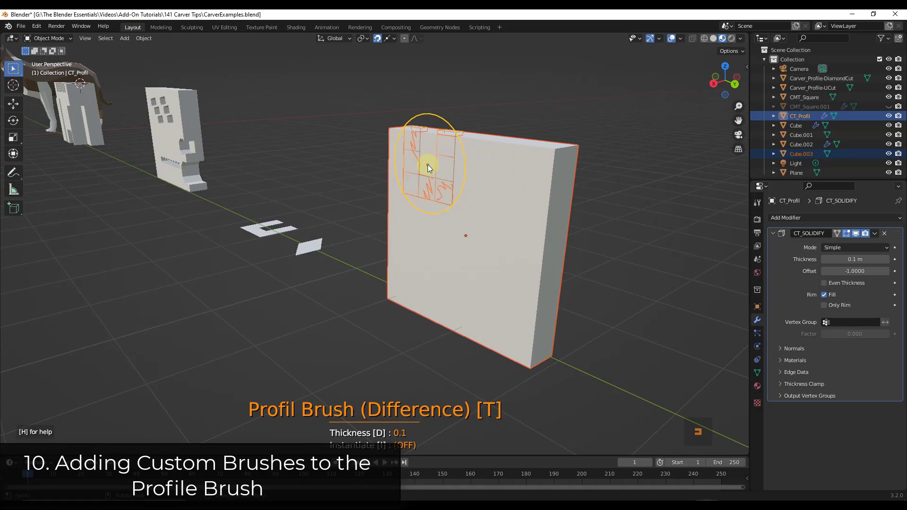
- Set the U-shaped brush's thickness to 0.58 and cut it through the block's upper left part
key(d)
scroll(439, 166, down, 3)
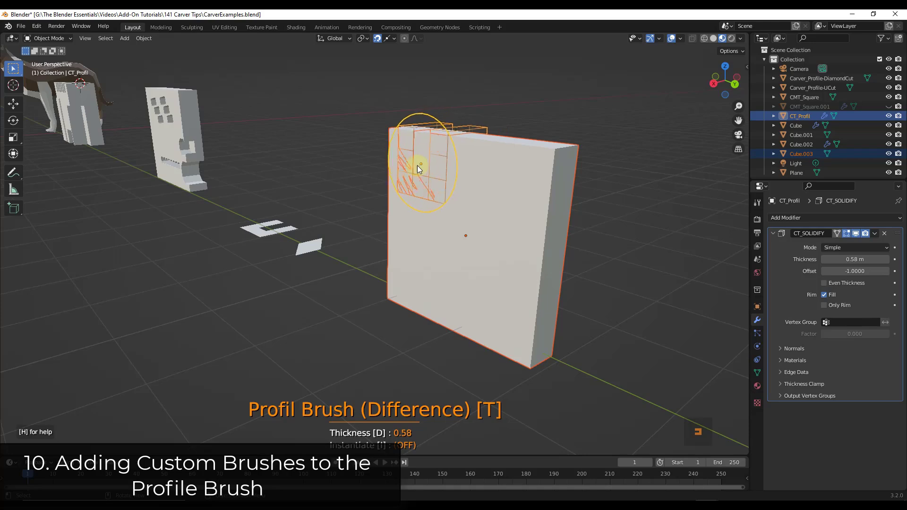
click(426, 161)
- Switch to the custom diamond profile and cut it through the block's upper right part
middle_drag(427, 160, 473, 171)
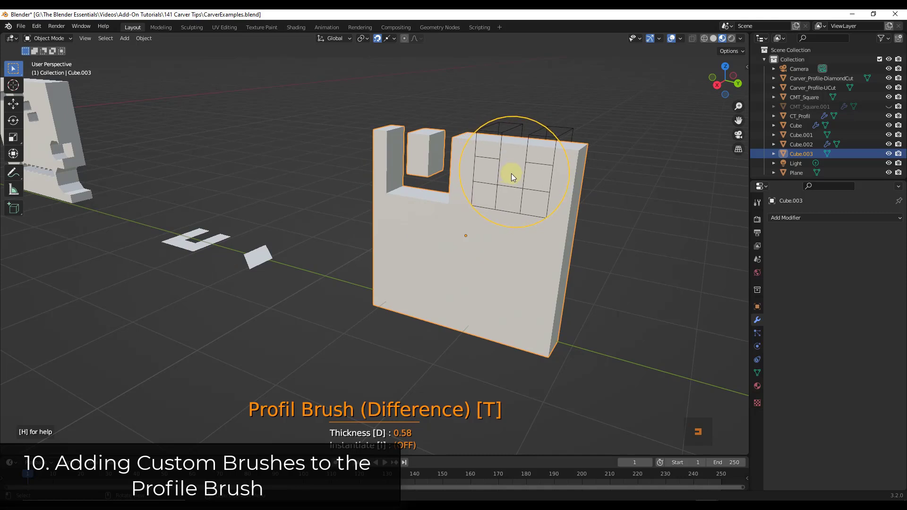
key(period)
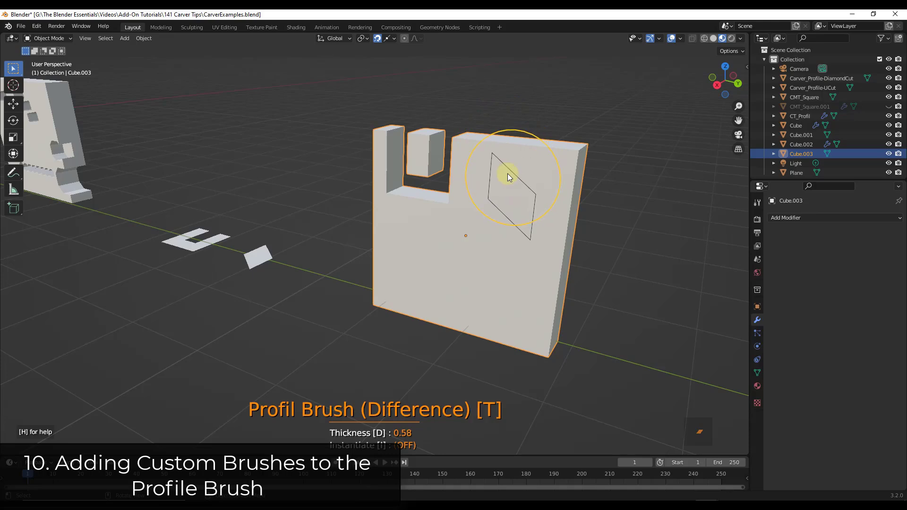
mouse_move(502, 171)
middle_down()
mouse_move(422, 180)
mouse_move(497, 169)
mouse_move(521, 169)
mouse_move(523, 177)
middle_up()
click(498, 169)
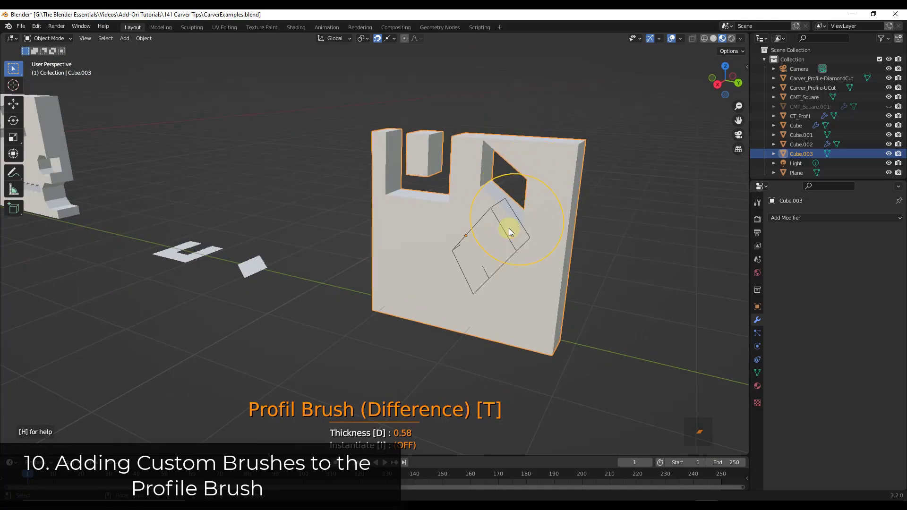